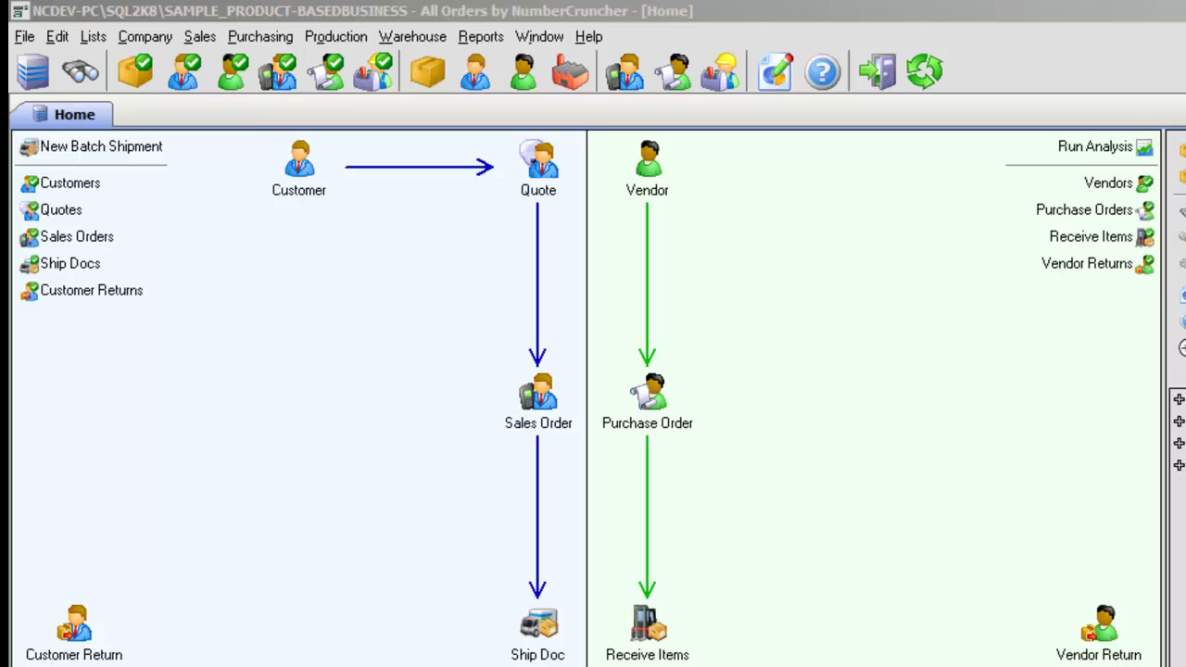
# Open the Item List showing every active item with its cost, price and quantity
pyautogui.click(104, 39)
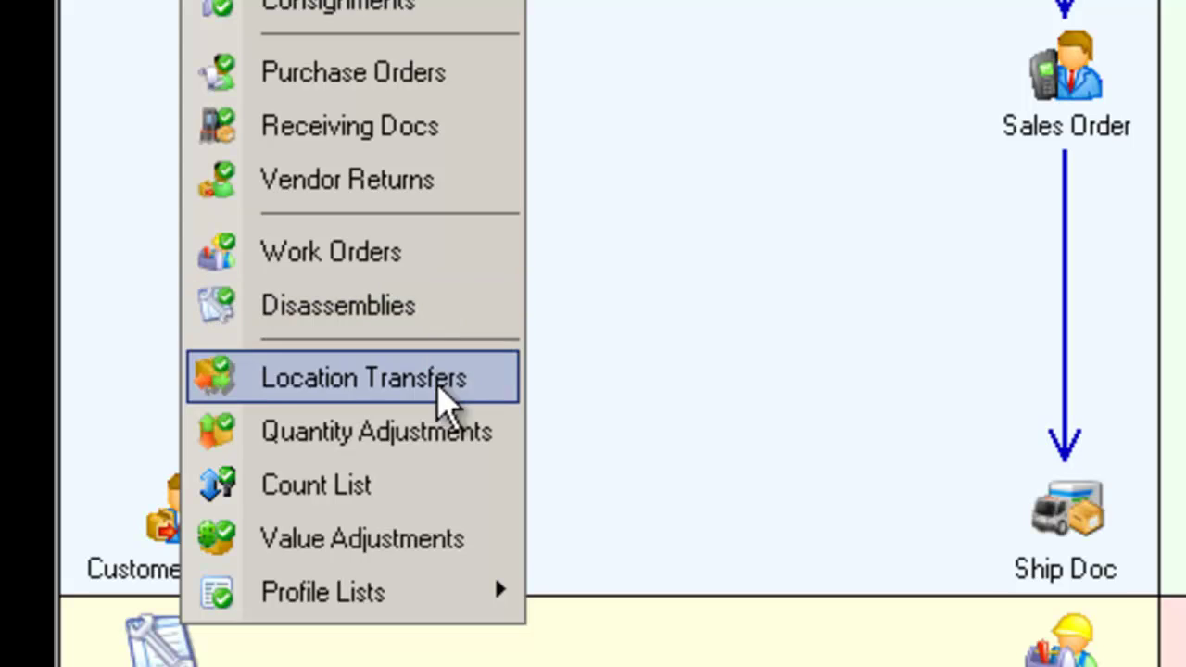
pyautogui.moveTo(456, 600)
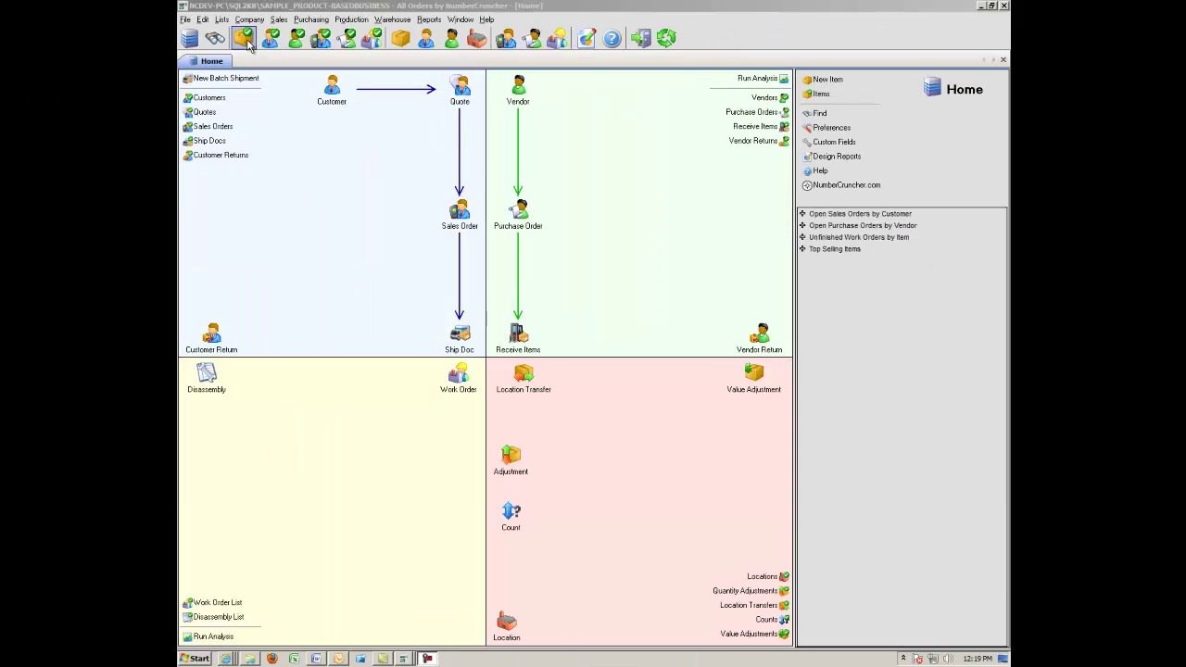
pyautogui.click(245, 39)
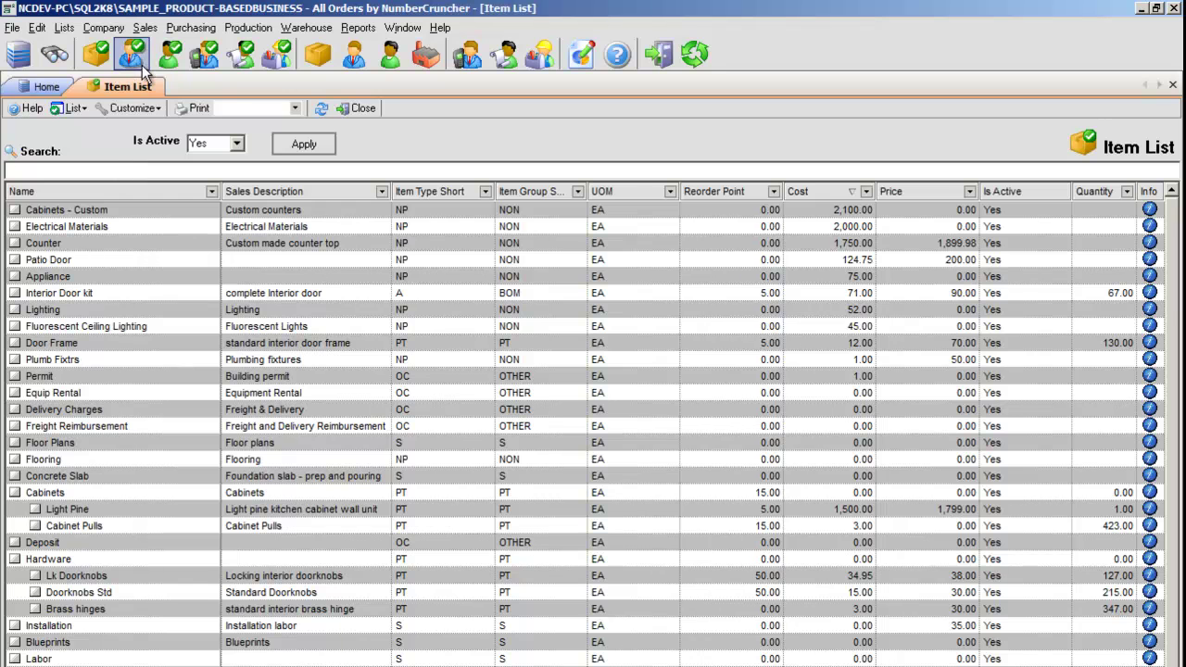
# Open the Customer, Vendor, Sales Order and Purchase Order lists in separate tabs
pyautogui.click(276, 42)
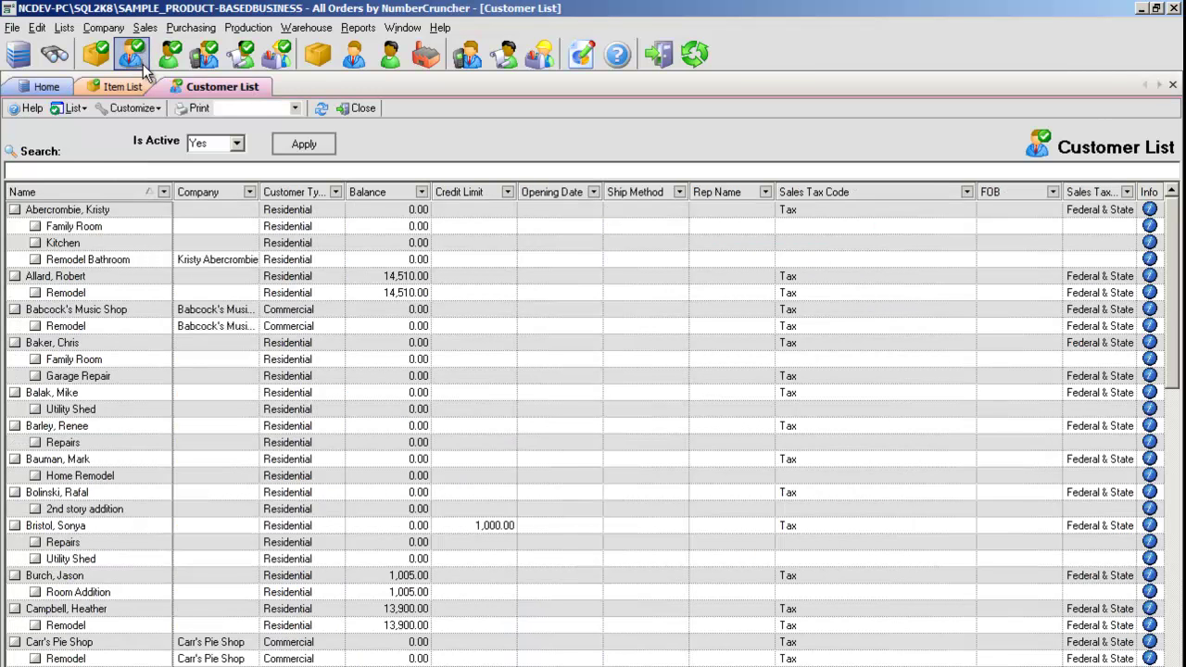
pyautogui.click(172, 59)
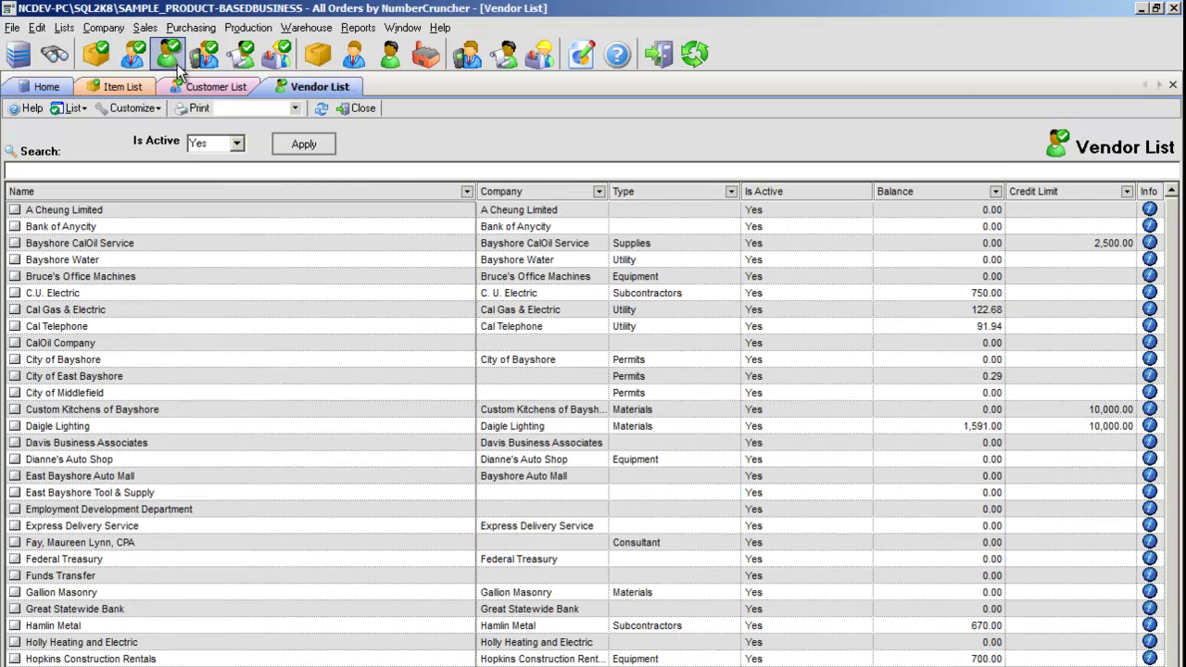
pyautogui.click(212, 64)
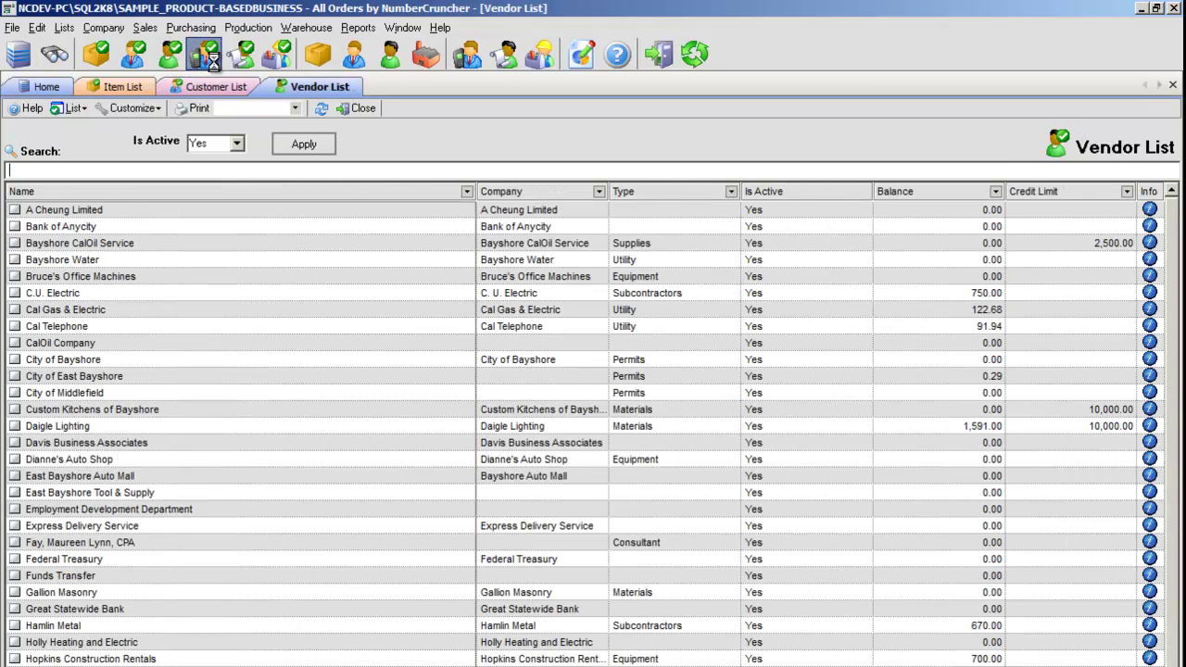
pyautogui.click(245, 63)
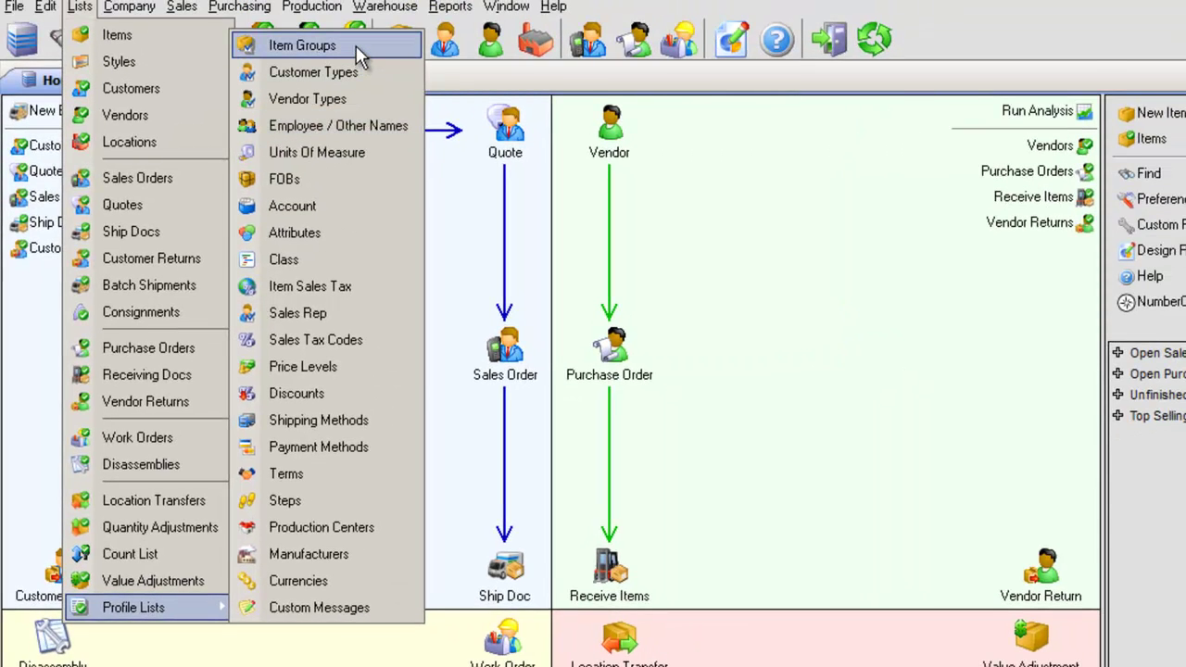
# Bring up the Item Groups list, followed by the Sales Rep list, from Profile Lists
pyautogui.click(355, 45)
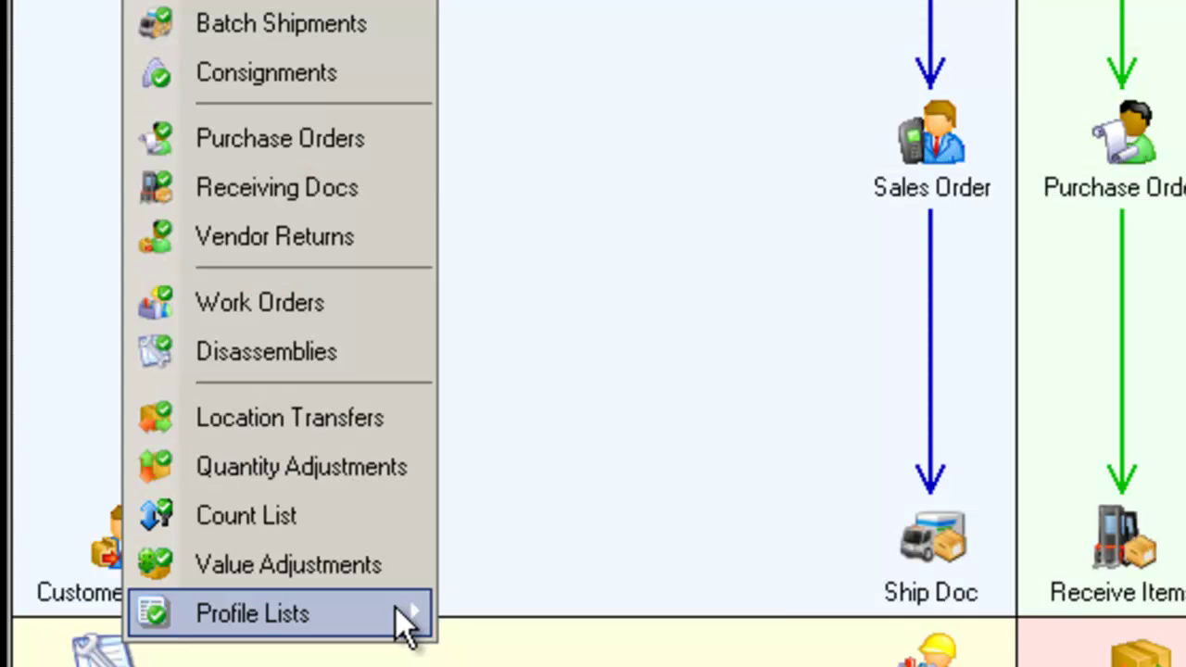
pyautogui.moveTo(395, 612)
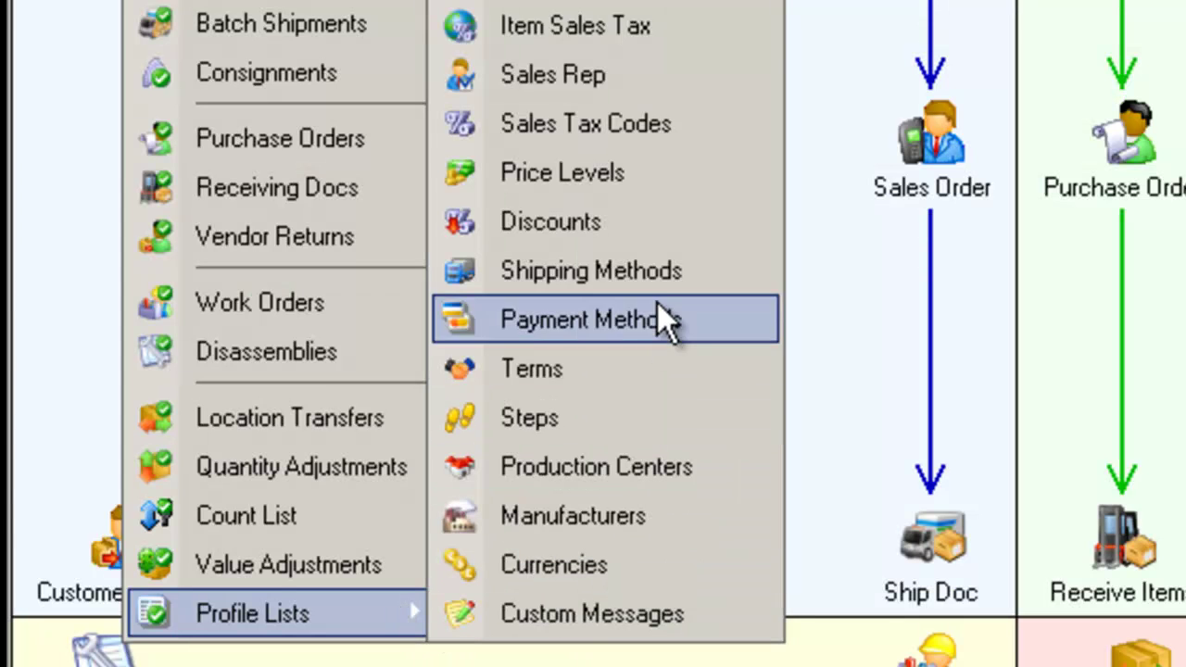
pyautogui.click(658, 73)
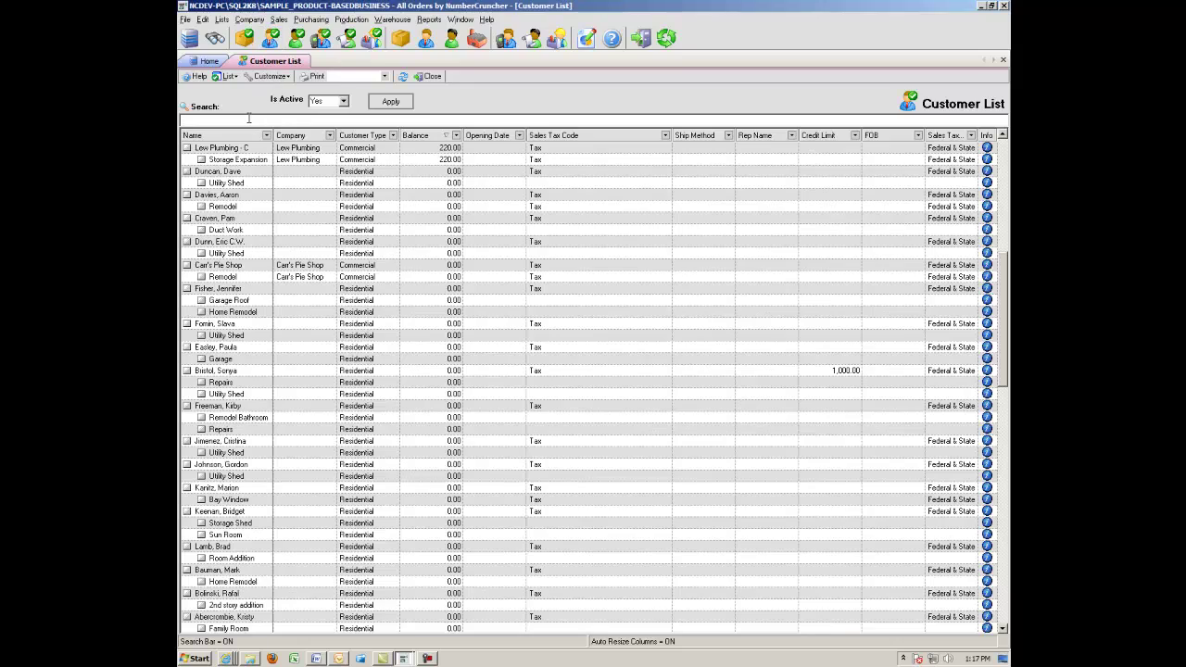
# Search the Customer List for 'Carr'
pyautogui.write('Ca')
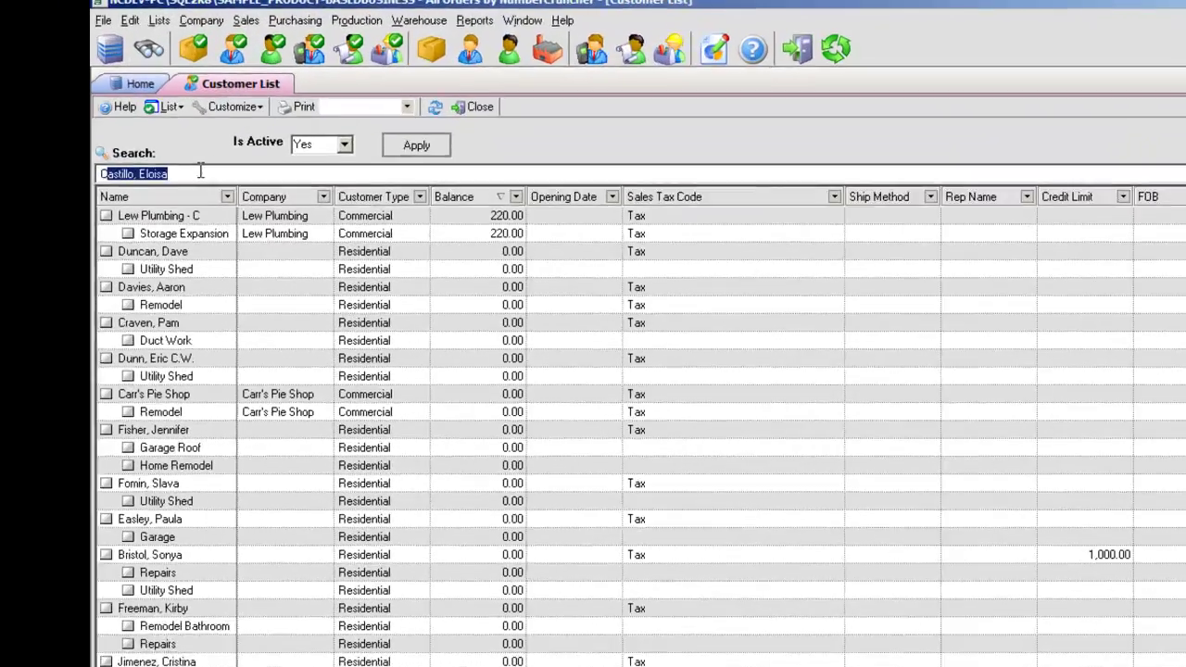
pyautogui.write('rr')
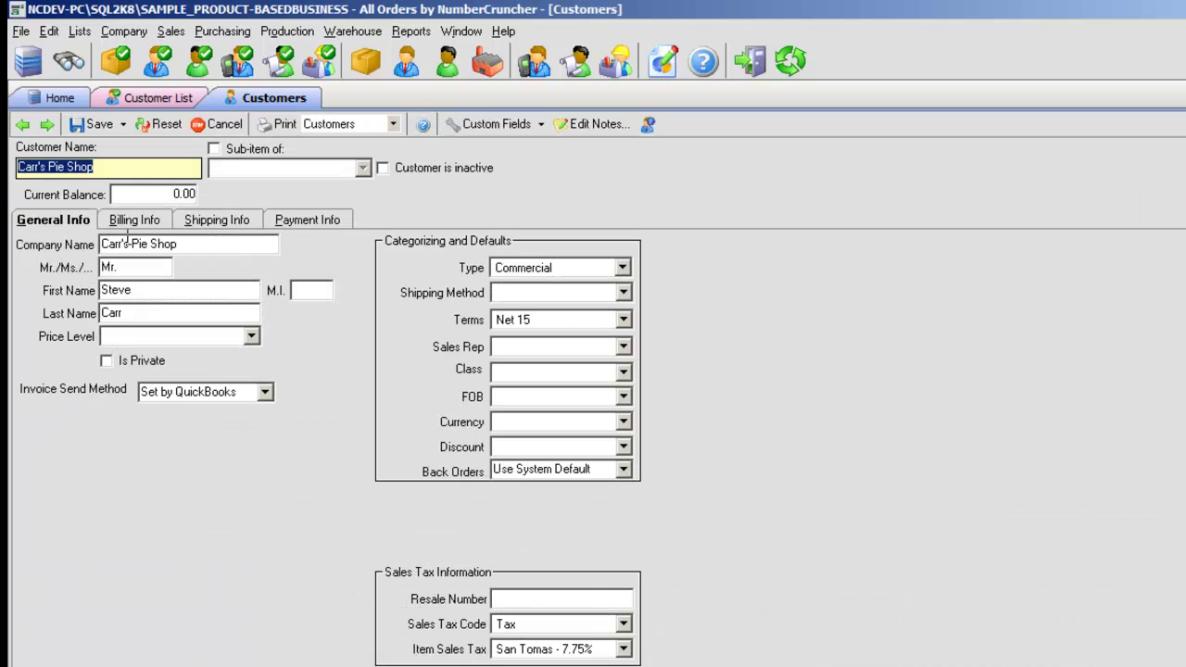
# Replace the Carr's Pie Shop contact's first name with a new name and Save & Close
pyautogui.moveTo(162, 293); pyautogui.dragTo(100, 290)
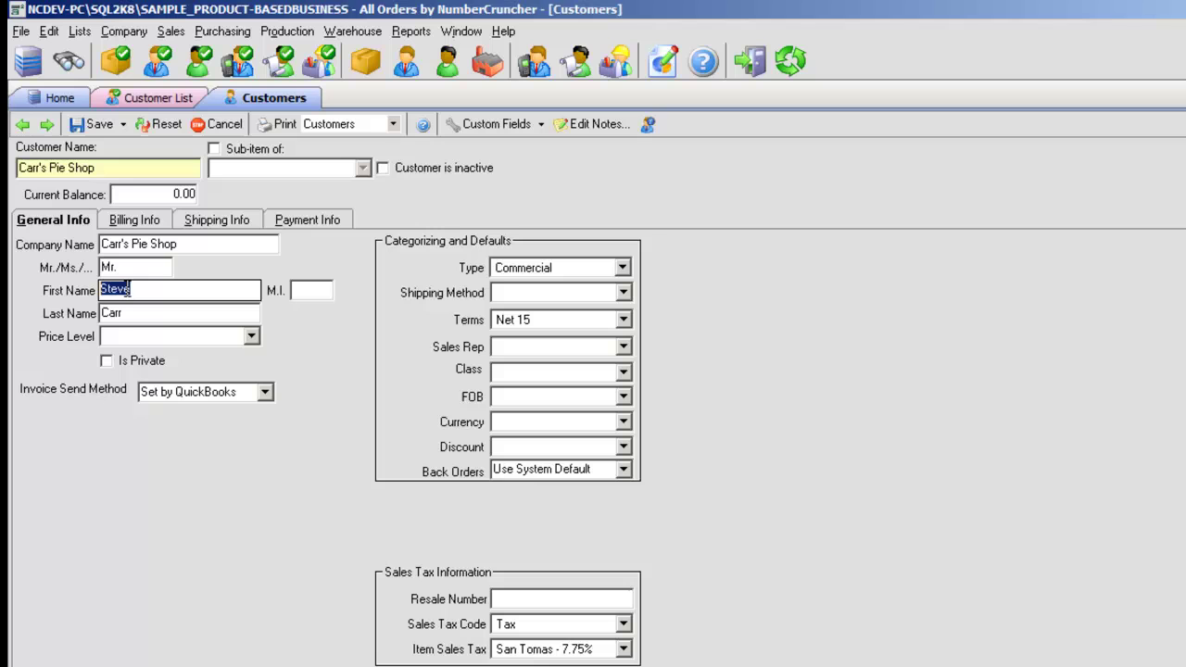
pyautogui.write('John')
pyautogui.click(122, 124)
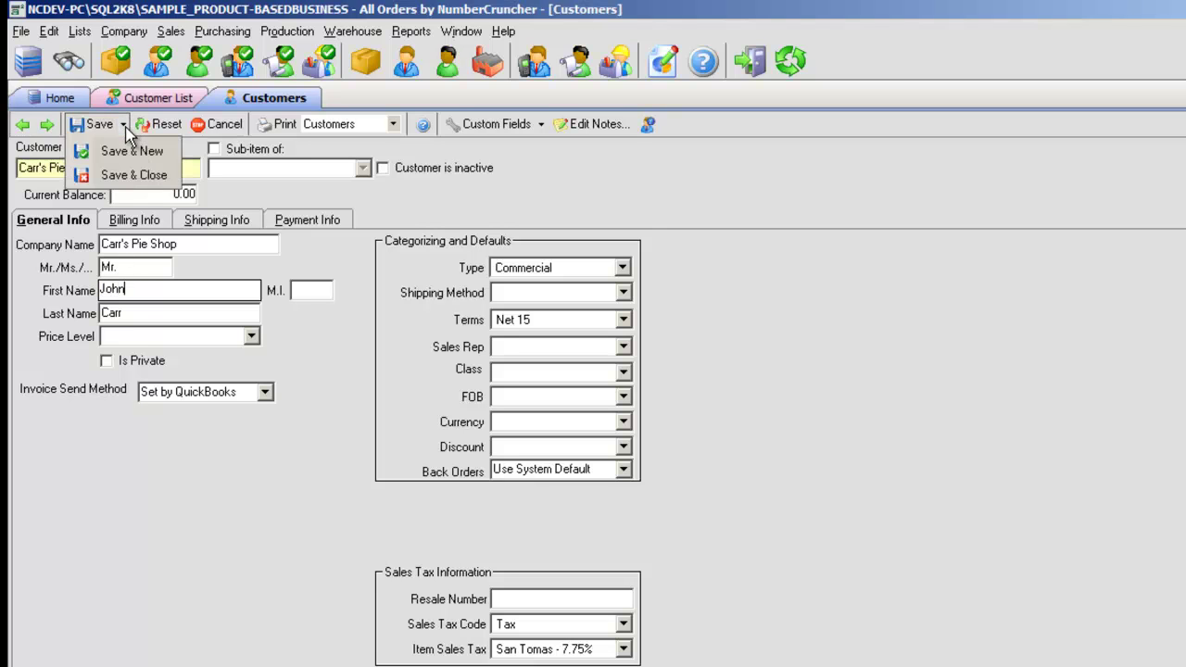
pyautogui.click(128, 177)
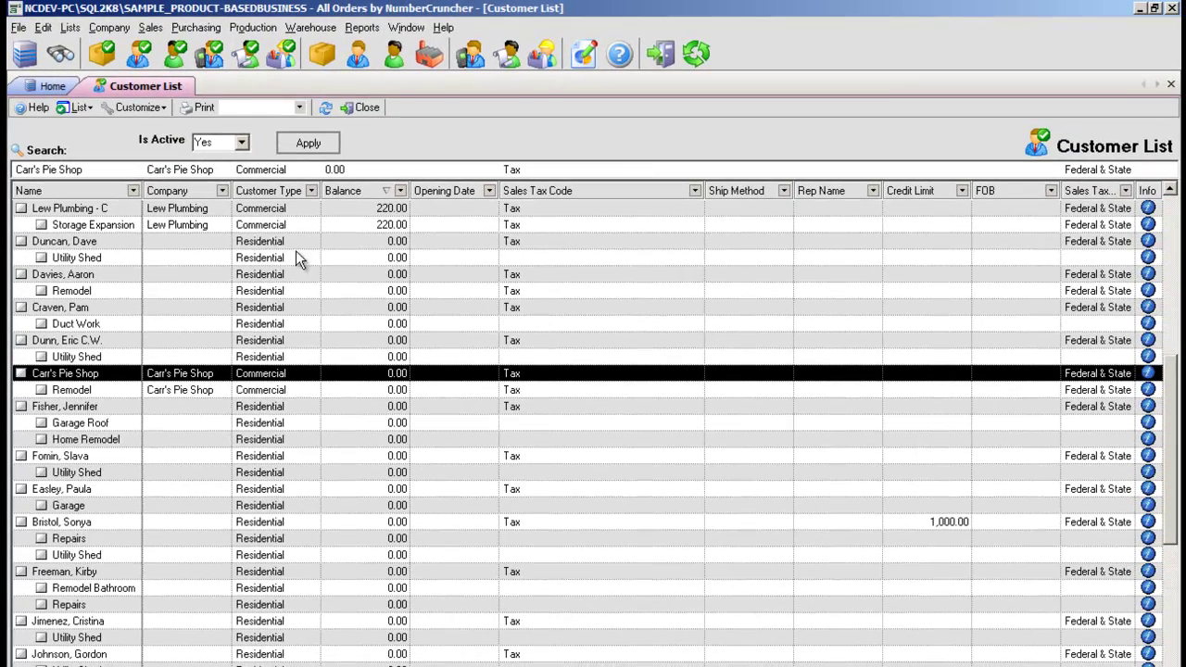
# Review Carr's Pie Shop's orders, shipments and shipped items, then view and cancel Sales Order 17
pyautogui.click(1148, 373)
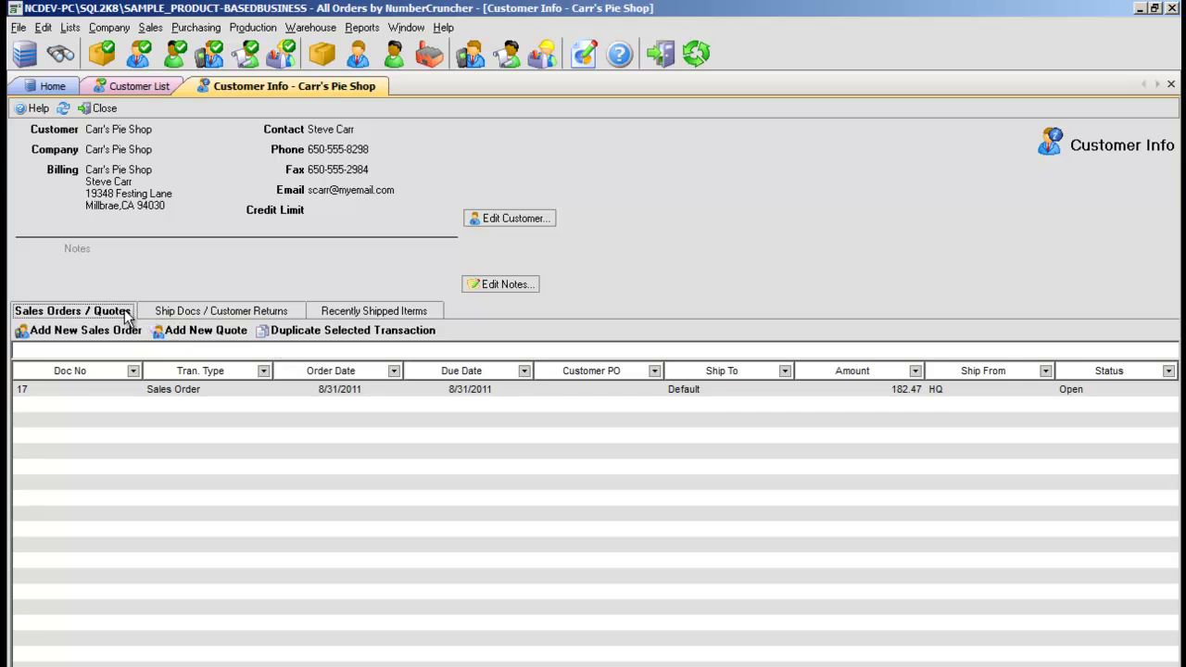
pyautogui.click(212, 315)
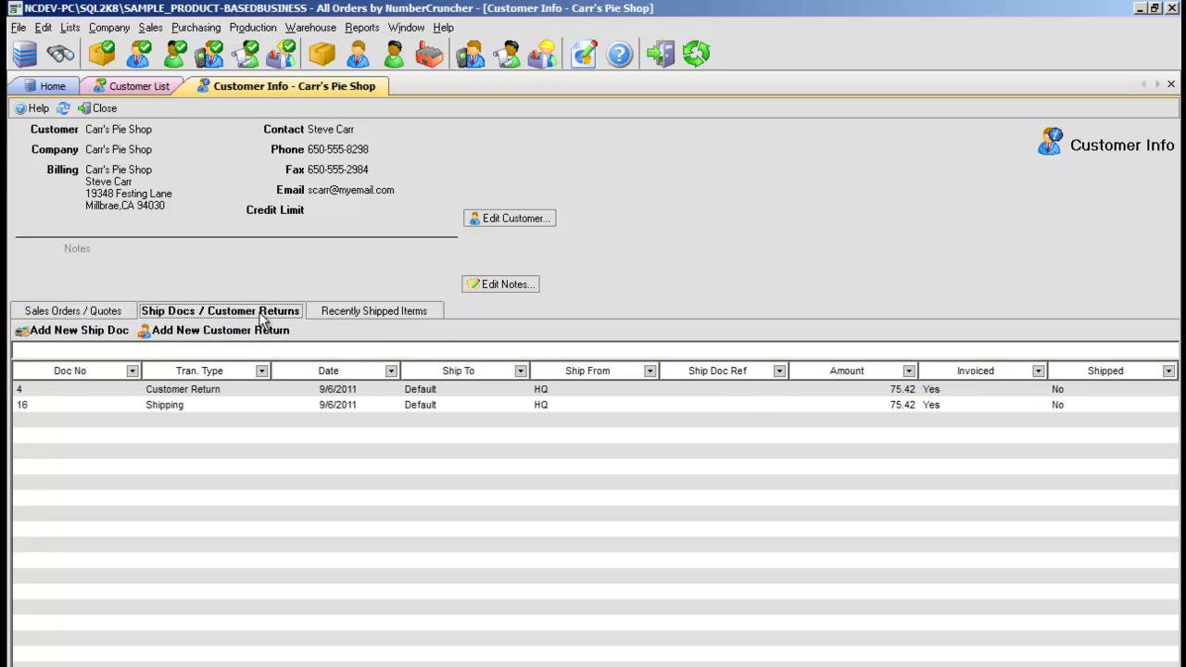
pyautogui.click(336, 313)
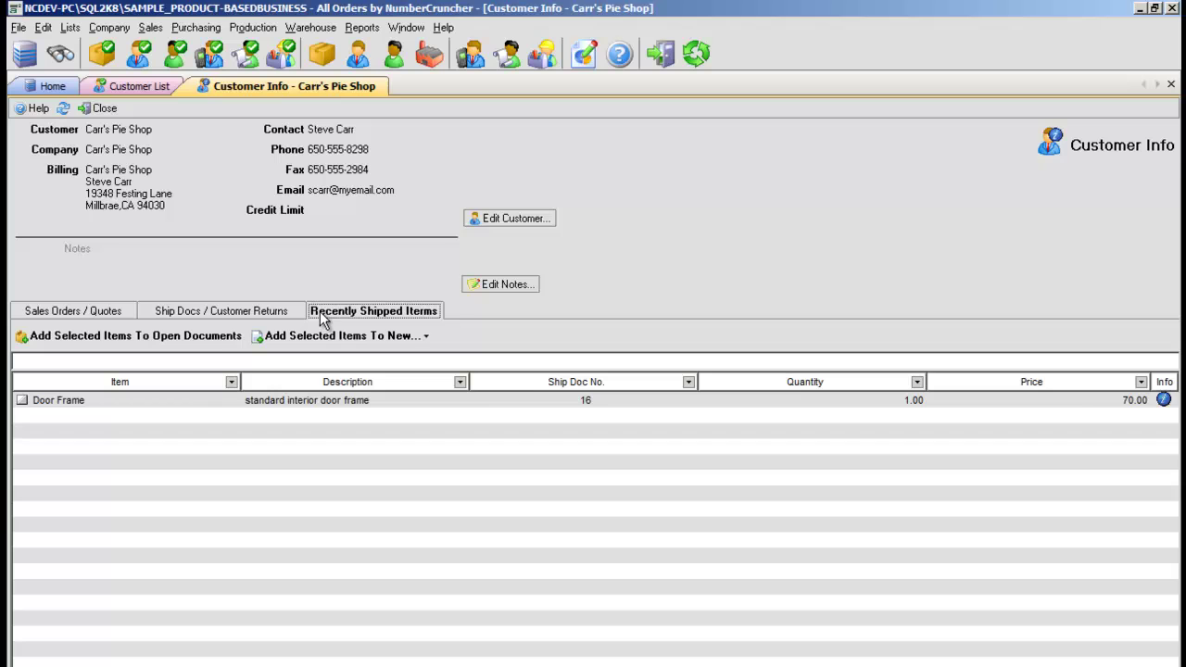
pyautogui.click(132, 313)
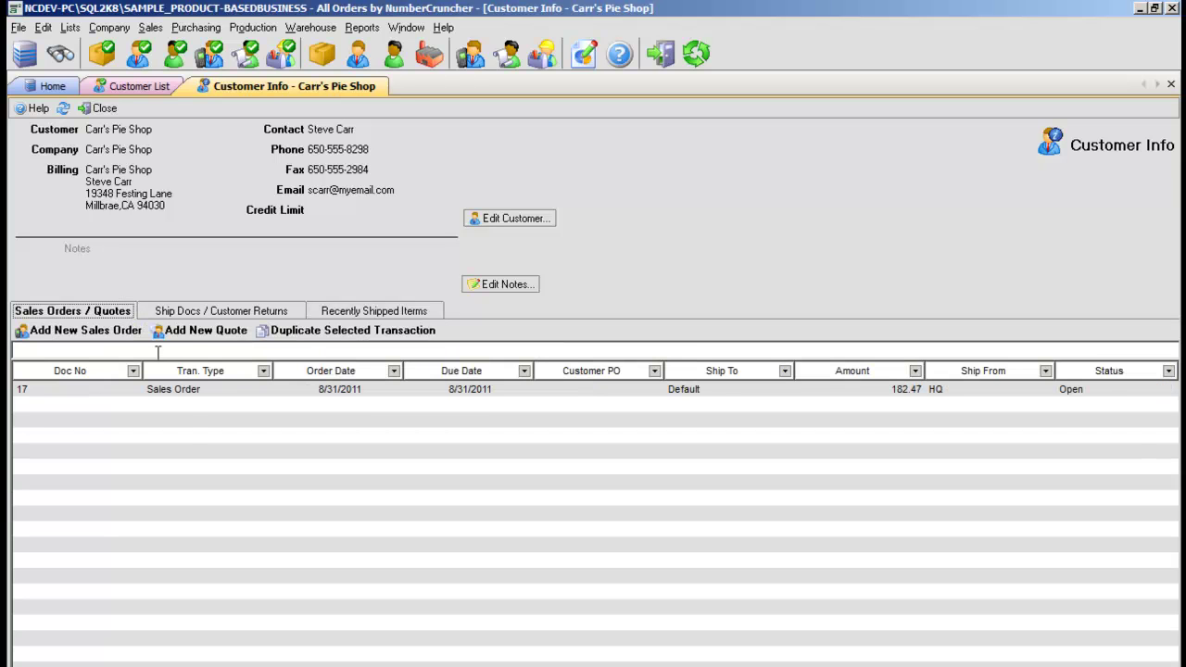
pyautogui.doubleClick(182, 390)
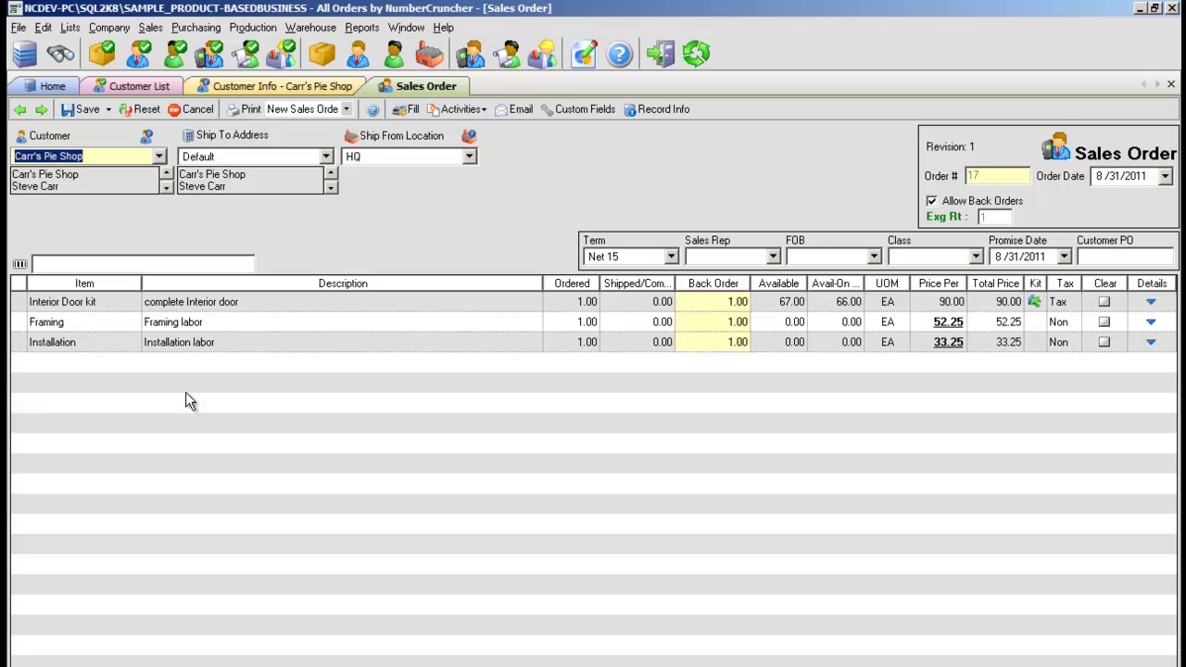
pyautogui.click(199, 113)
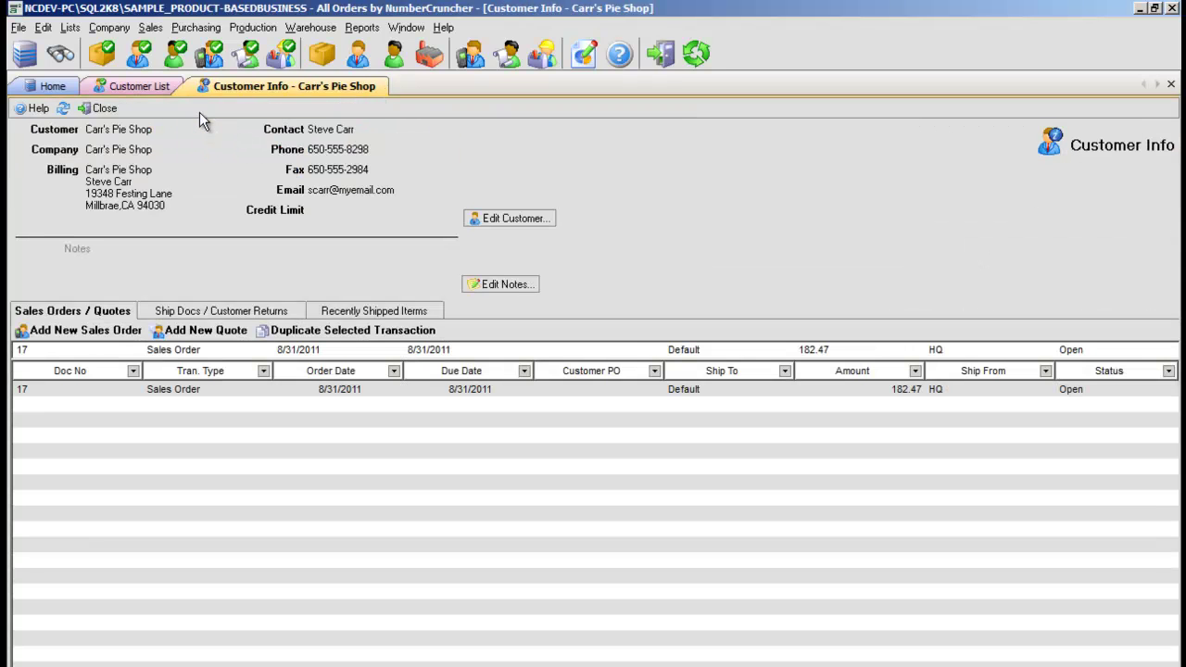
# Close the customer summary and sort the Customer List by Balance, highest first
pyautogui.click(1171, 83)
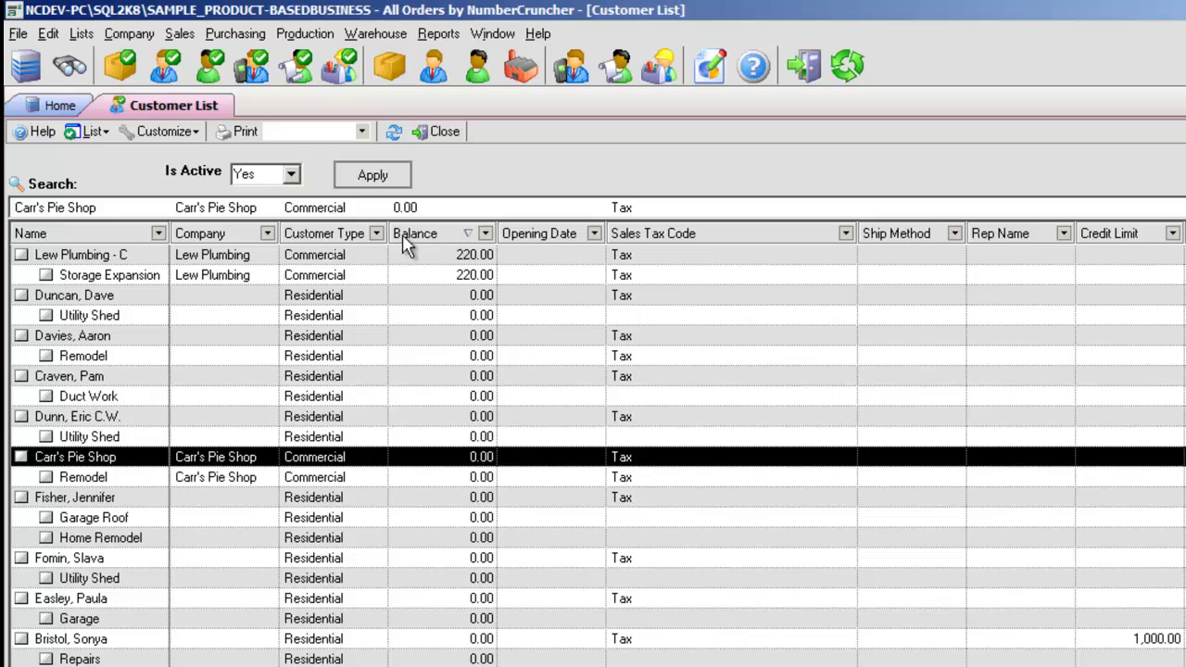
pyautogui.click(371, 236)
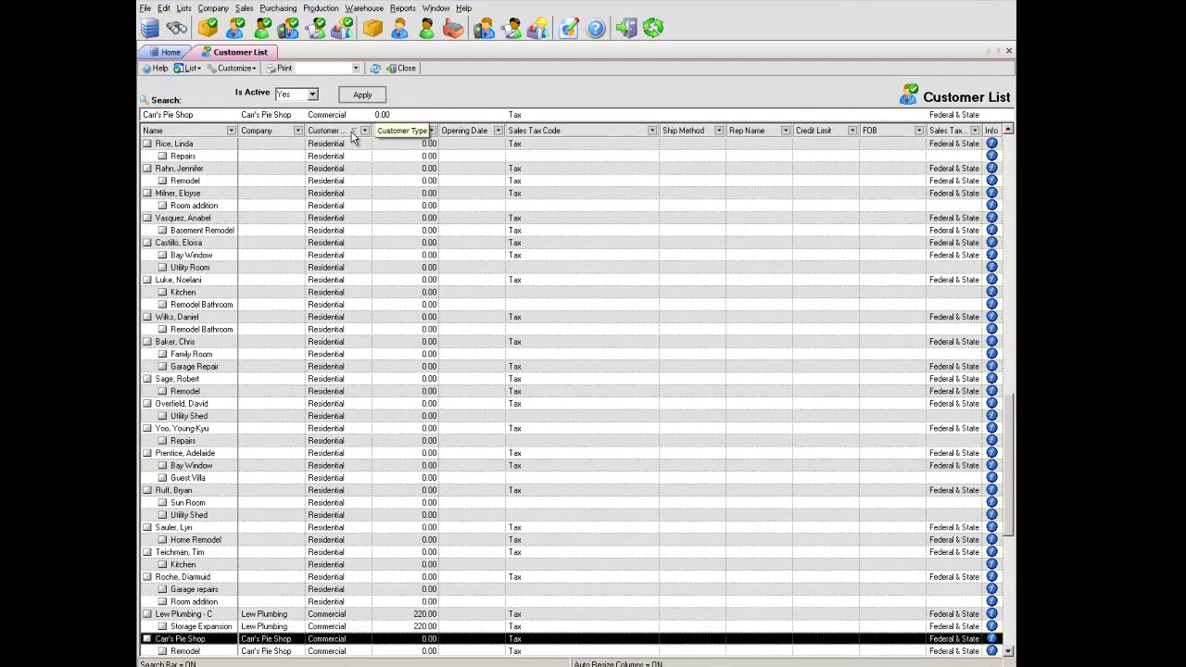
pyautogui.click(390, 131)
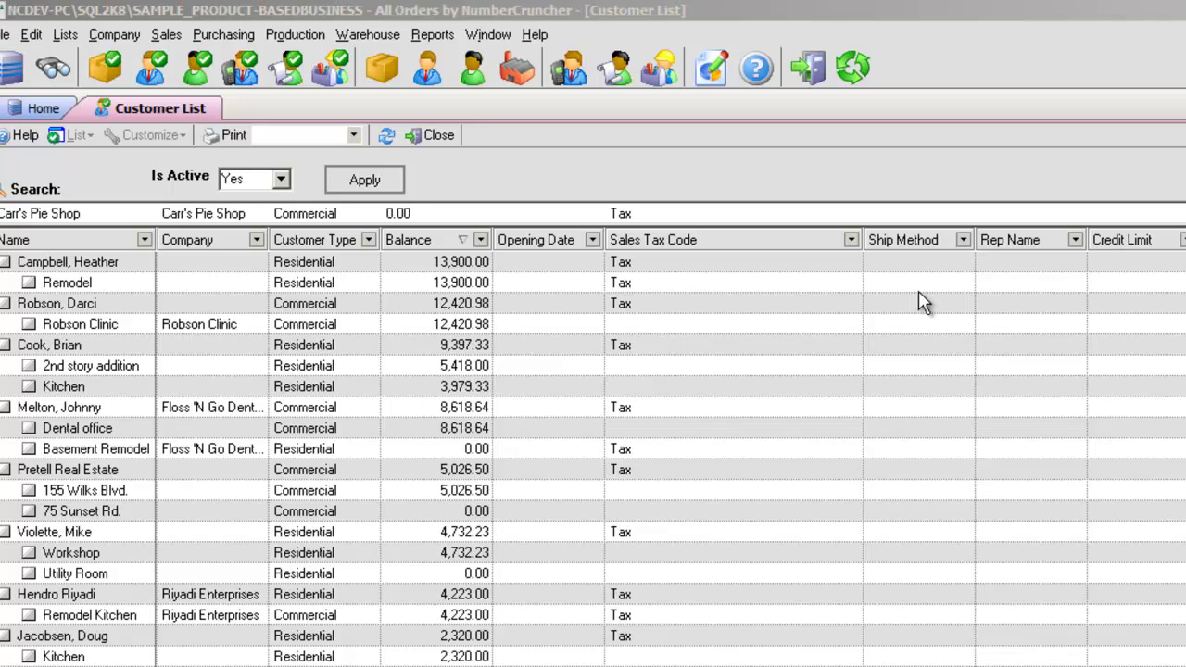
# Filter to customers that have a sales tax code and Customer Type Commercial
pyautogui.click(850, 240)
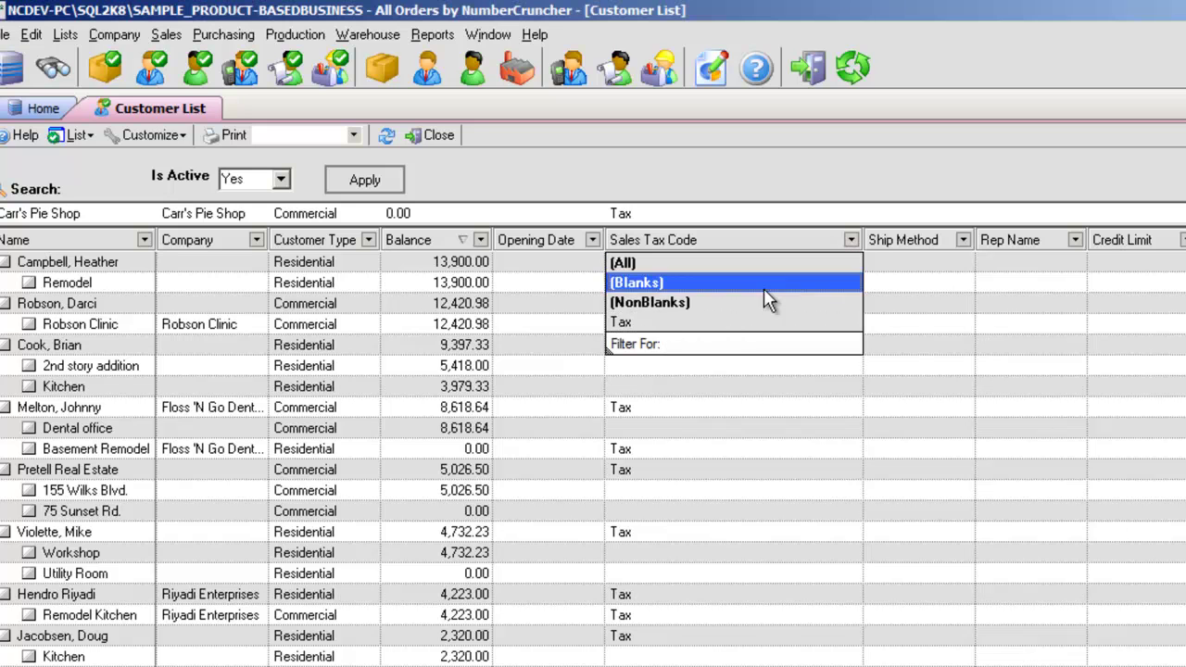
pyautogui.click(697, 302)
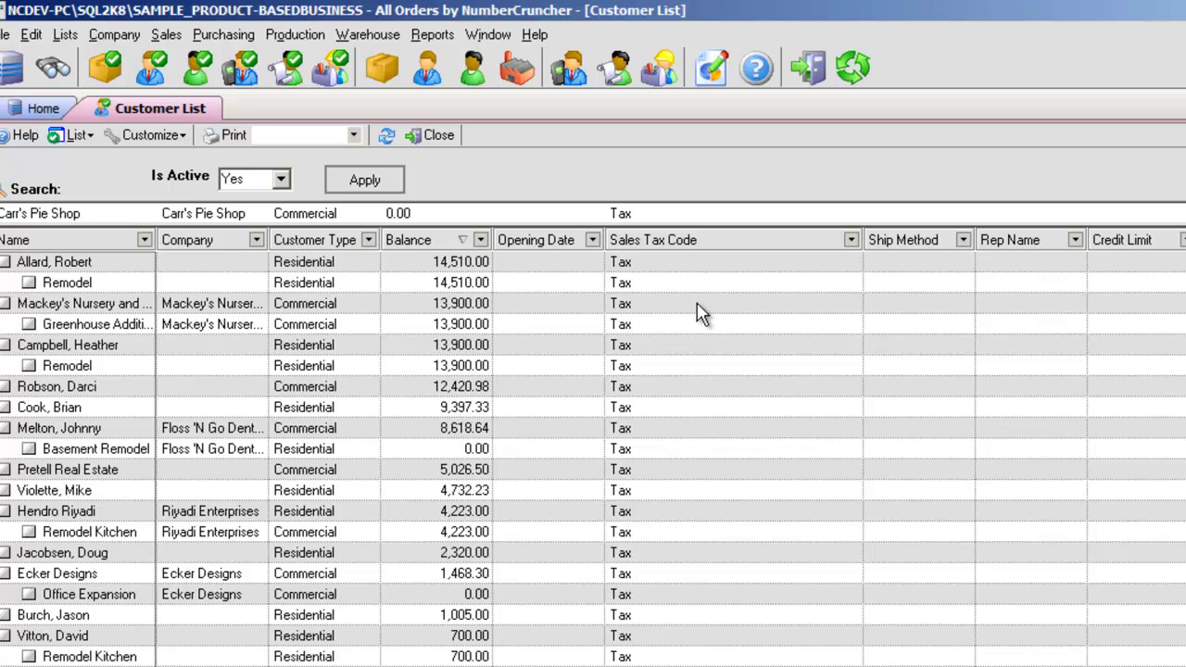
pyautogui.click(850, 239)
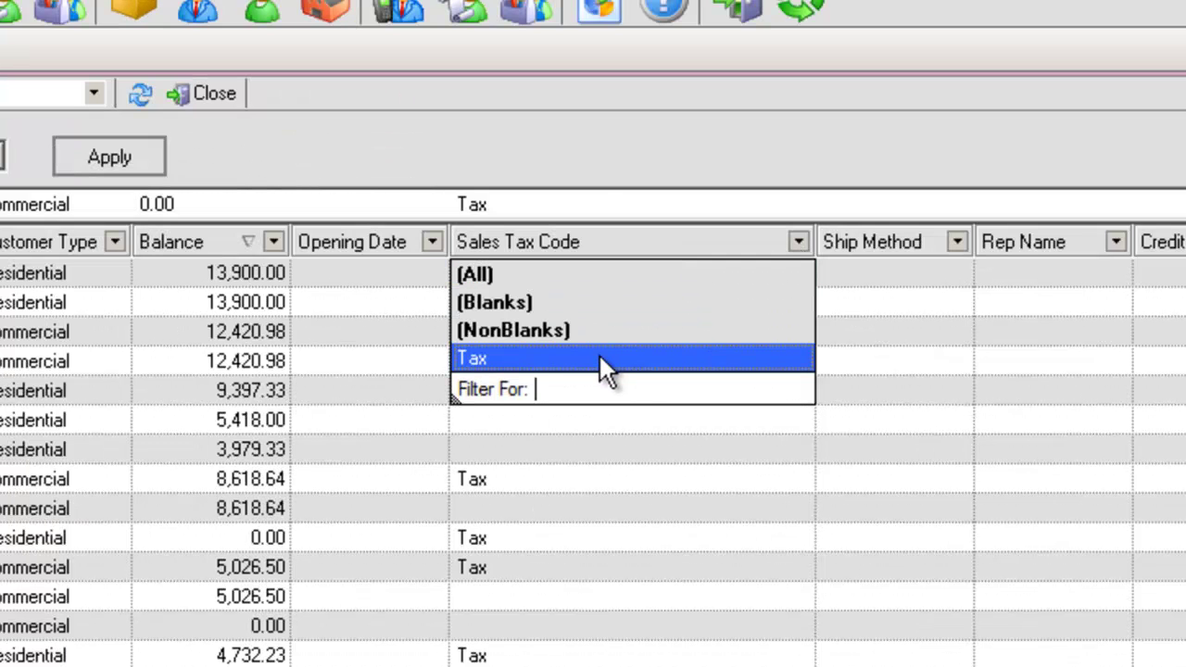
pyautogui.click(593, 358)
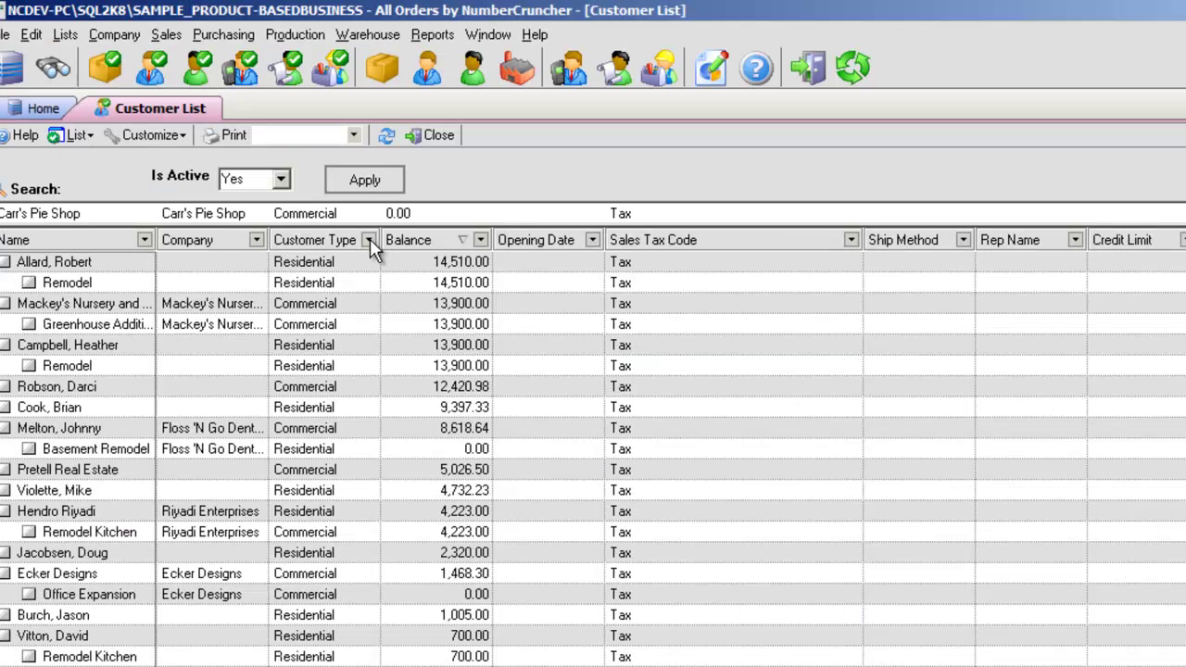
pyautogui.click(368, 240)
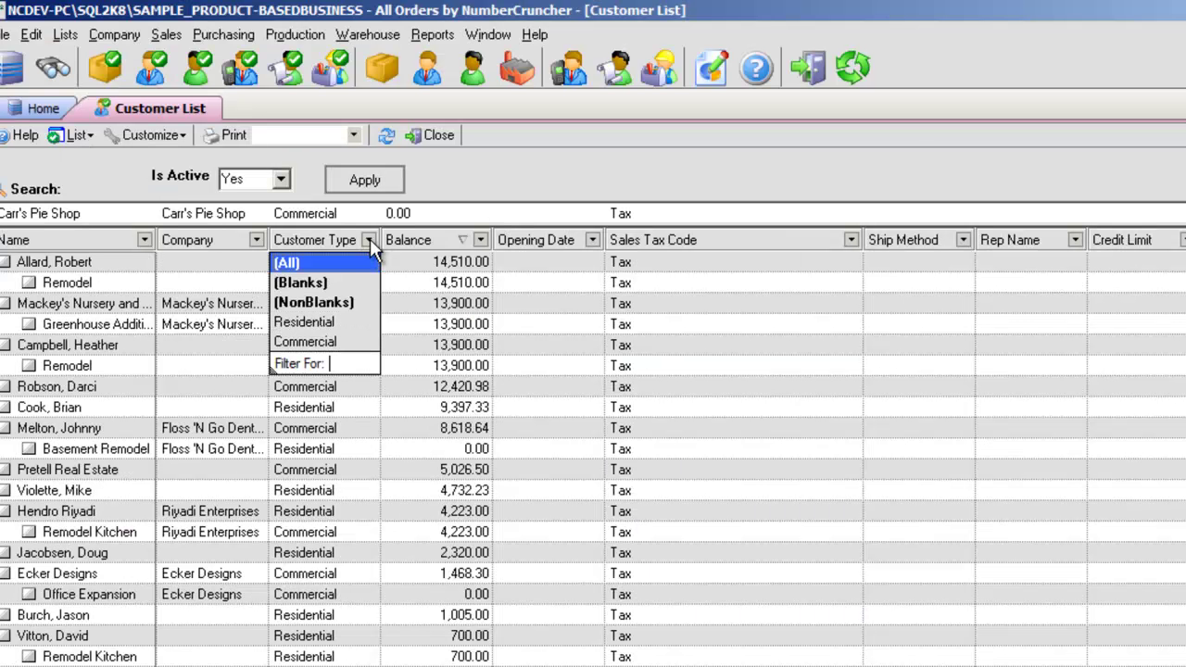
pyautogui.click(342, 340)
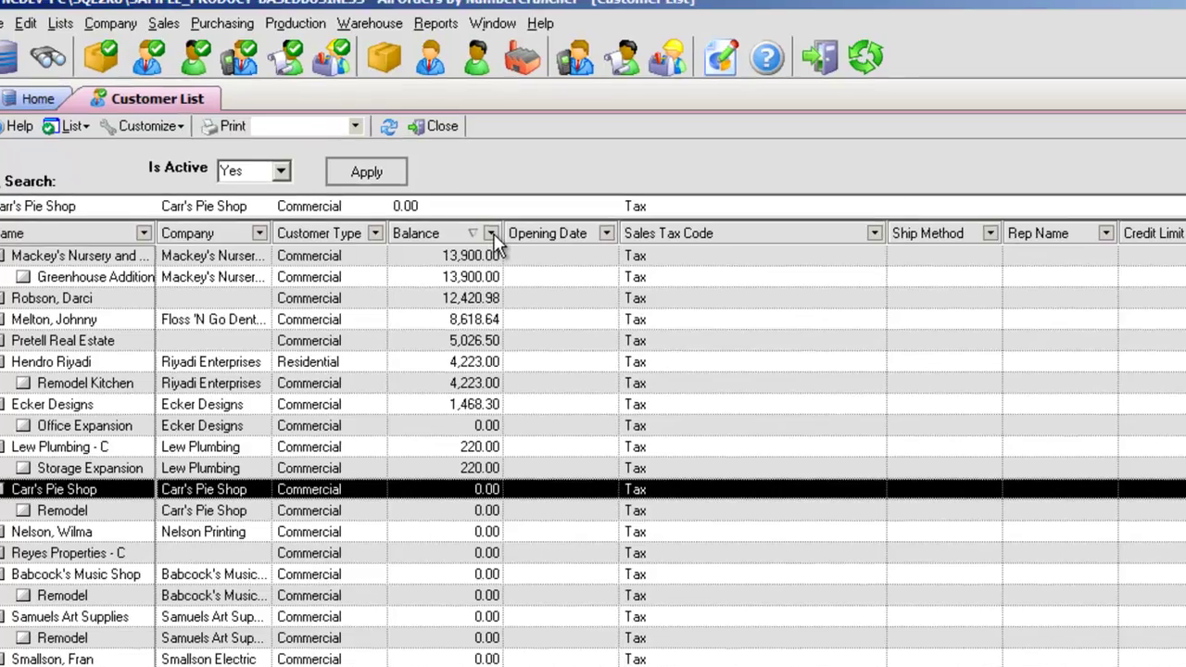
# Apply a Balance column filter of >0
pyautogui.click(491, 233)
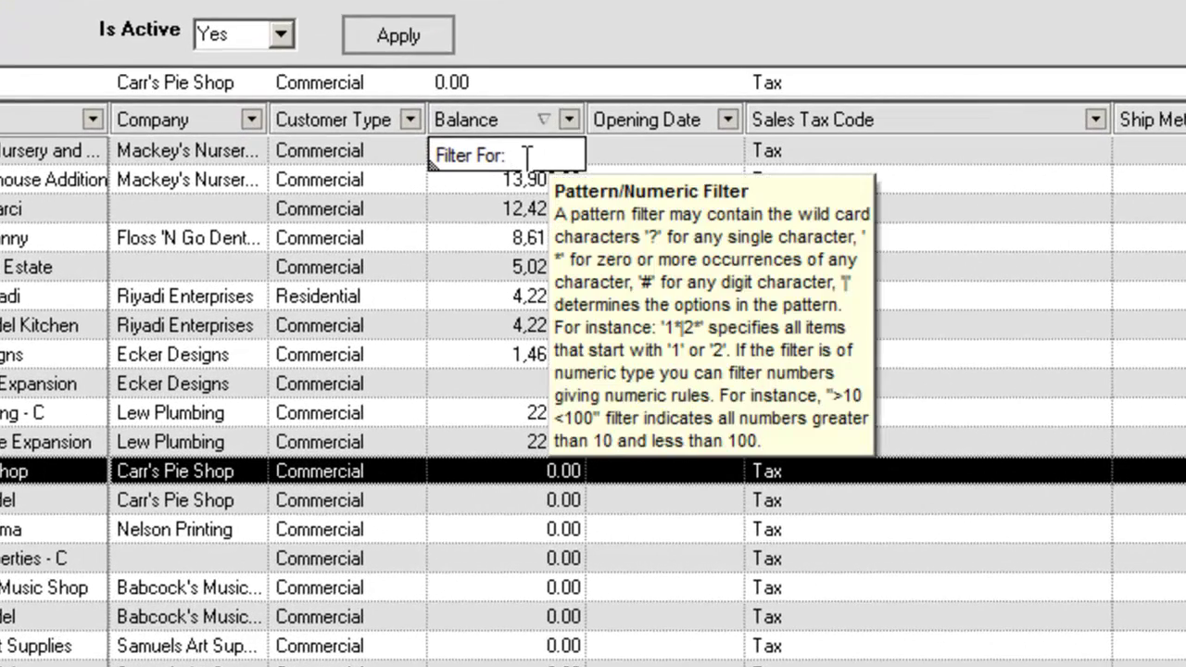
pyautogui.write('>0')
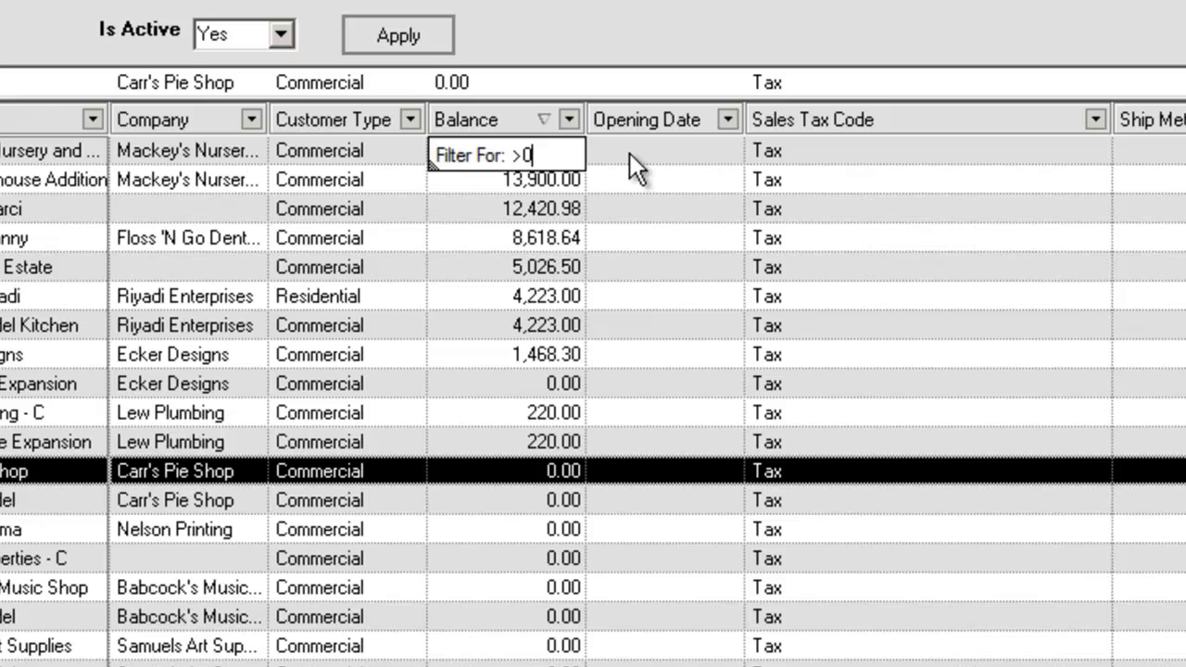
pyautogui.press('Return')
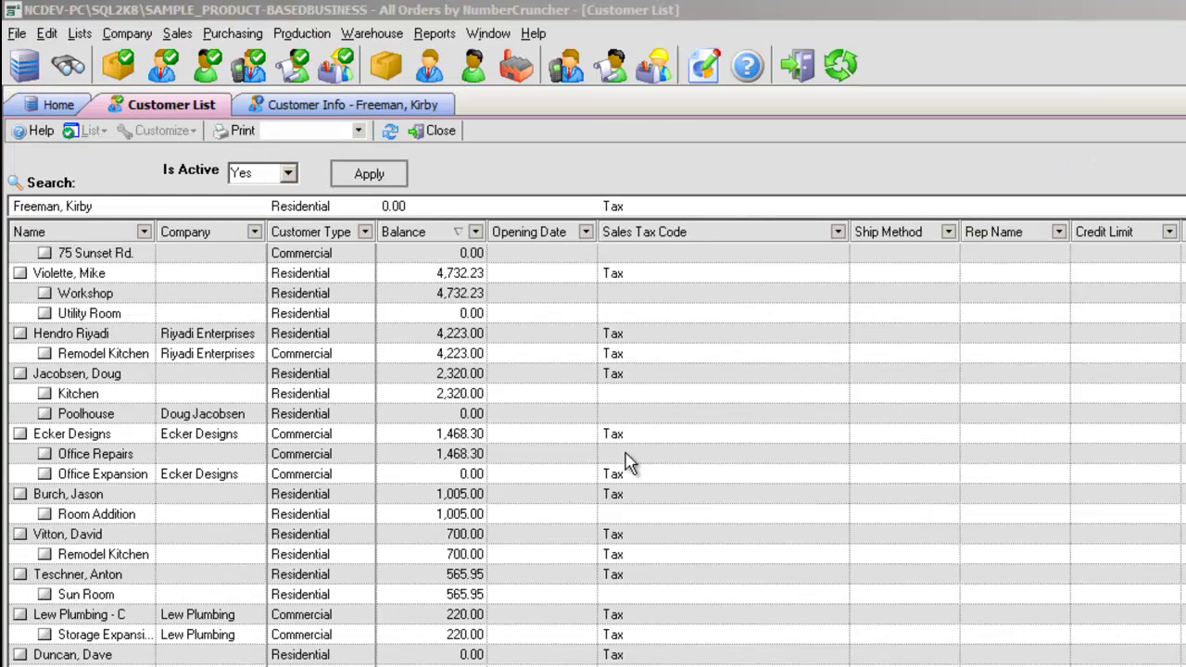
# Apply a custom Name filter using a * wildcard pattern, leaving one matching customer
pyautogui.click(144, 232)
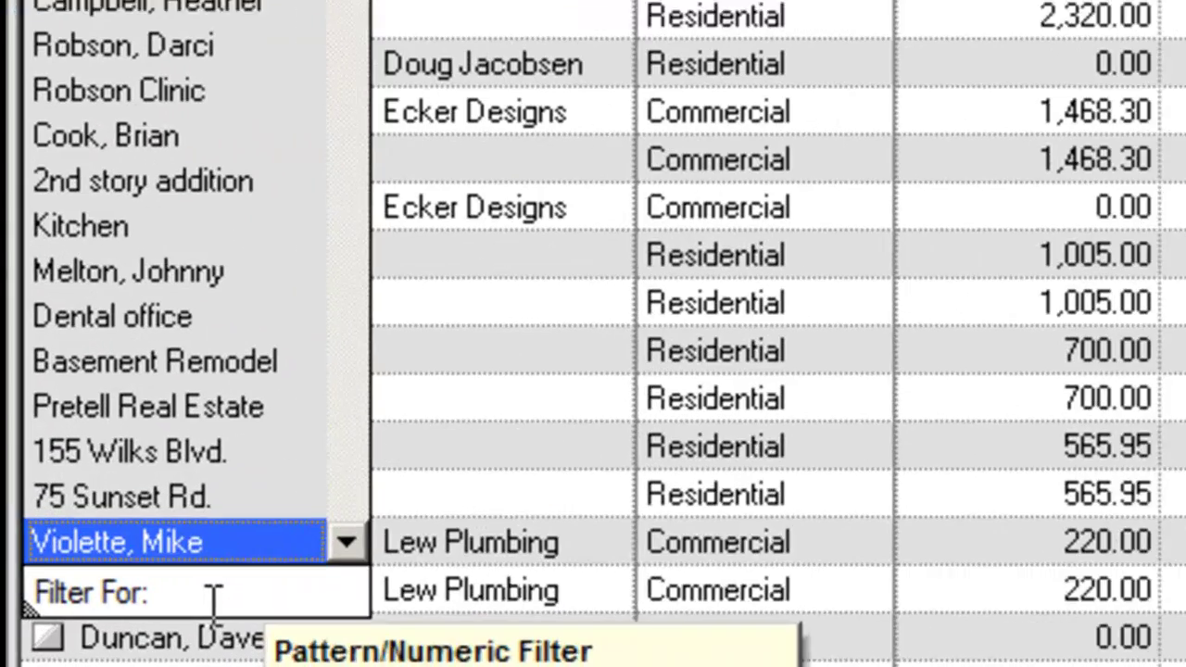
pyautogui.click(89, 638)
pyautogui.write('*')
pyautogui.write('k')
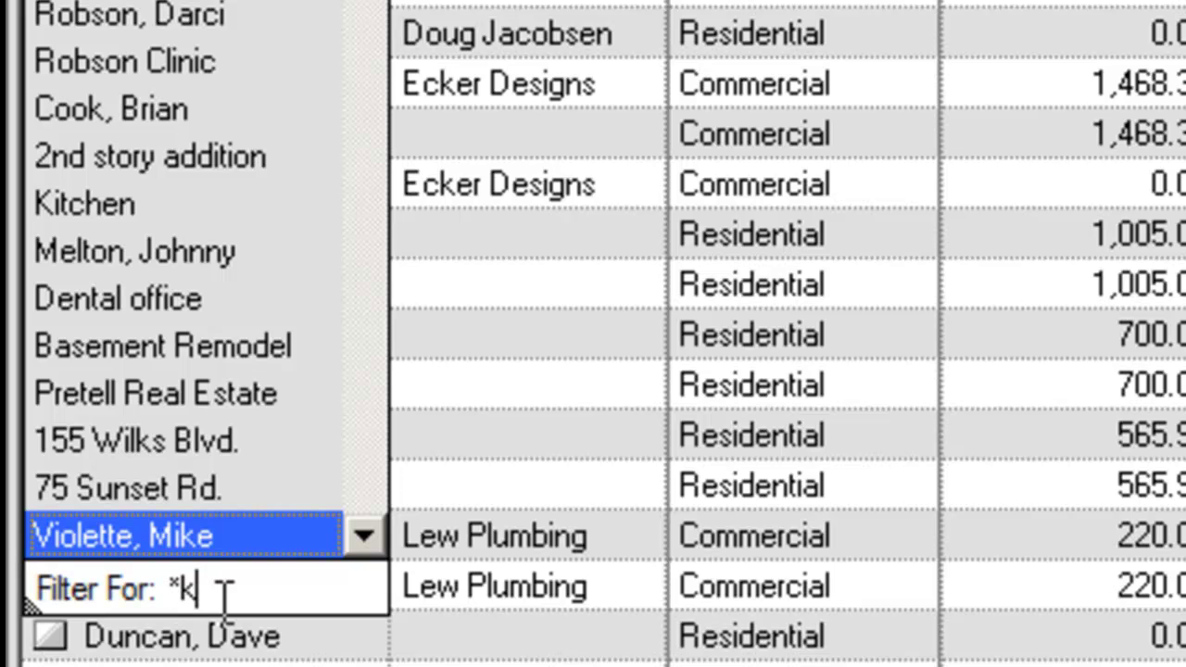
pyautogui.write('irby')
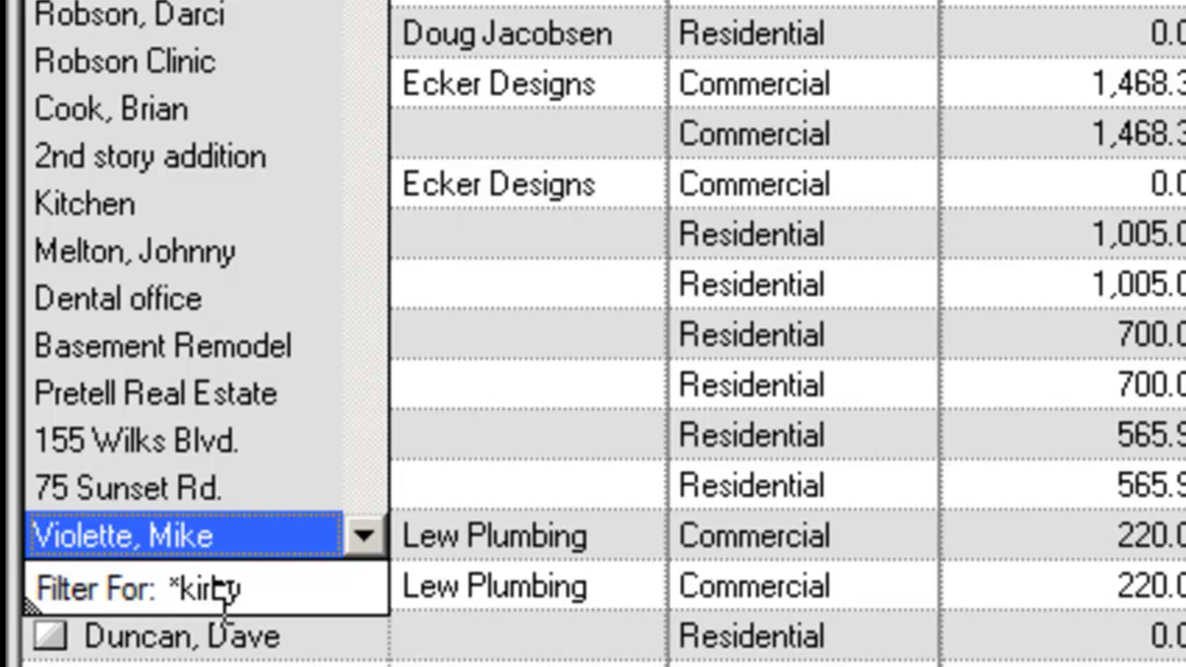
pyautogui.press('Return')
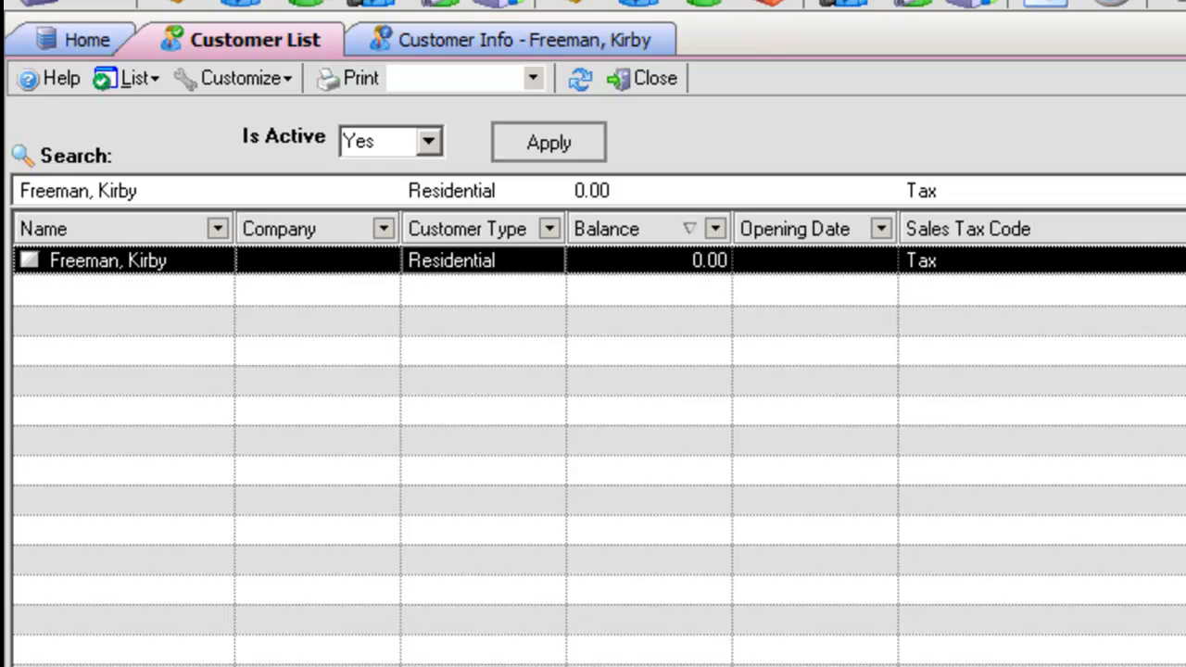
# Clear the Name filter and reset the Sales Tax Code filter to (All)
pyautogui.click(158, 77)
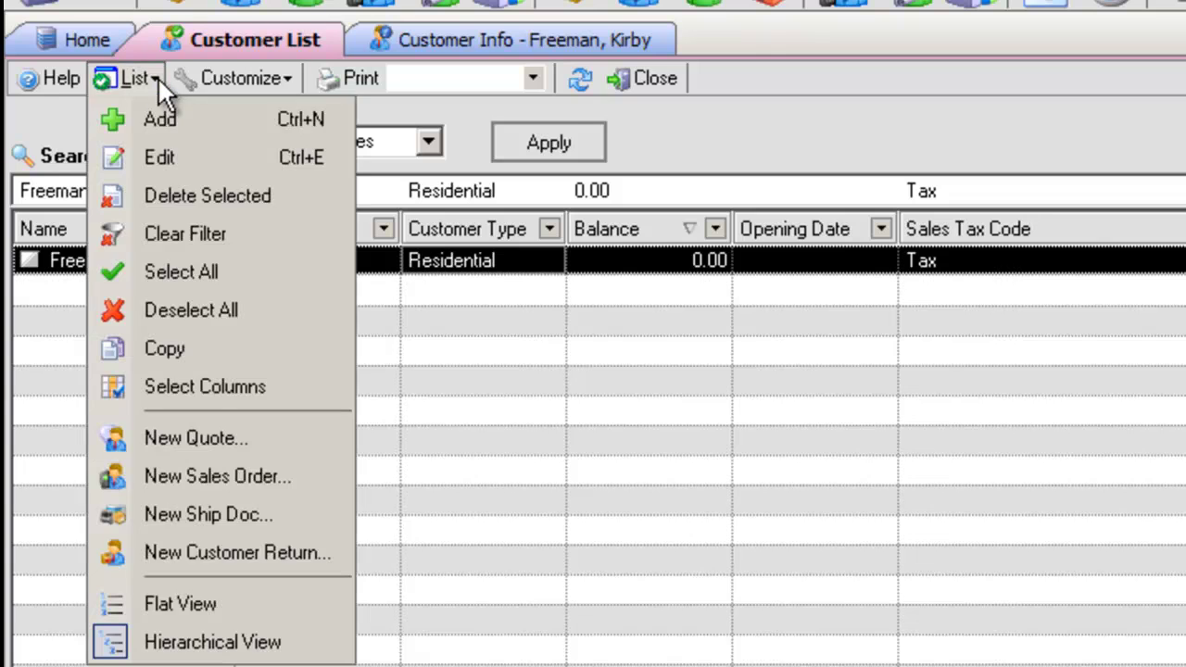
pyautogui.click(163, 232)
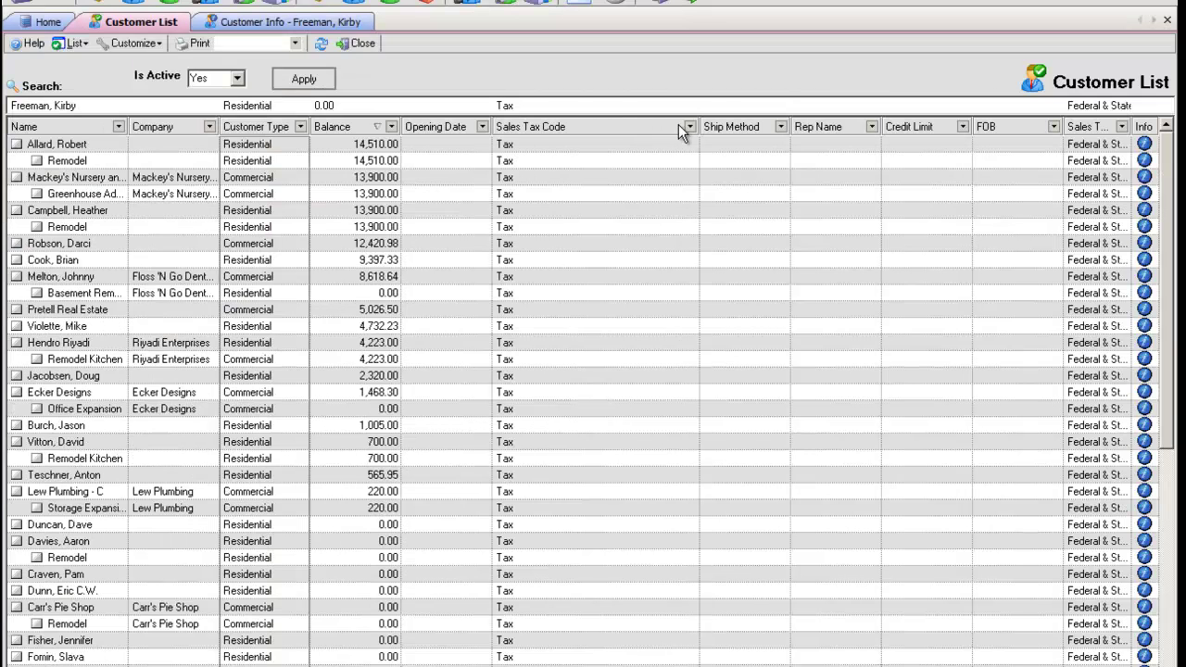
pyautogui.click(690, 126)
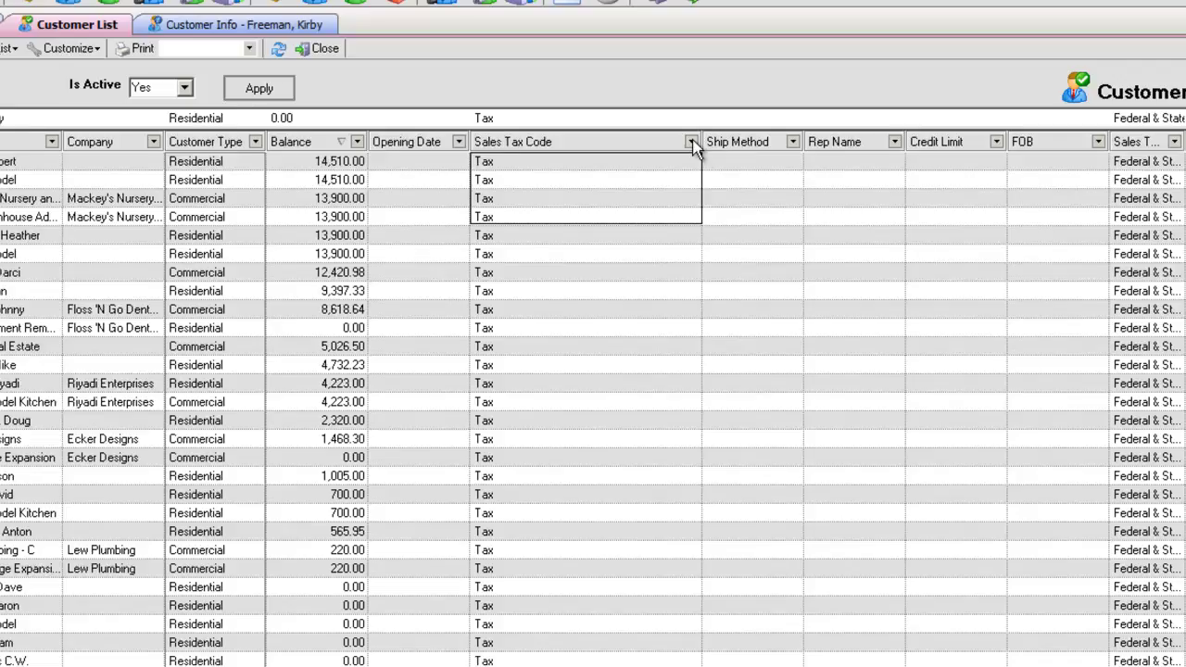
pyautogui.click(668, 203)
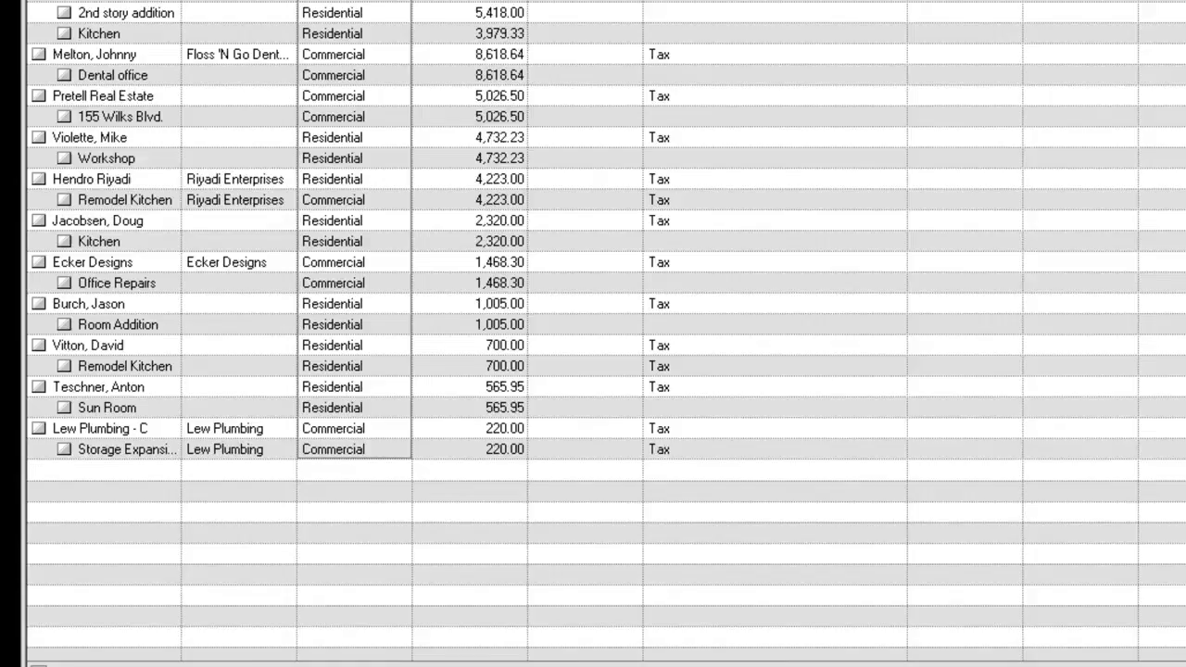
# Remove the balance filter and all remaining filters, then select a customer row
pyautogui.click(31, 600)
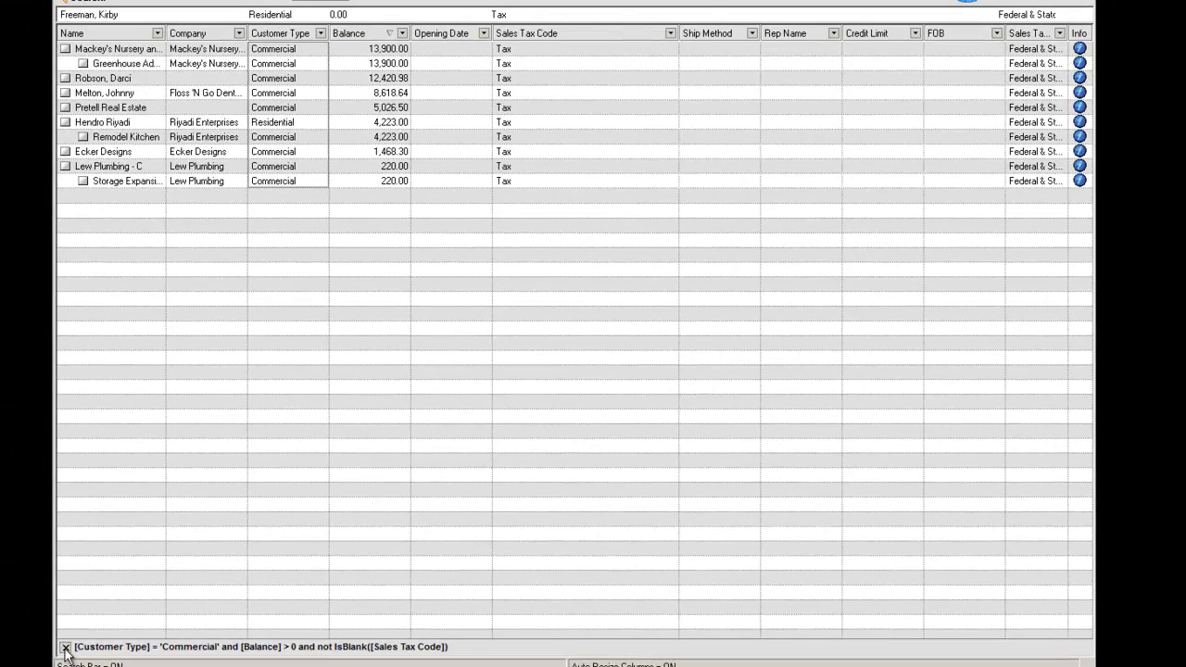
pyautogui.click(65, 647)
pyautogui.click(107, 136)
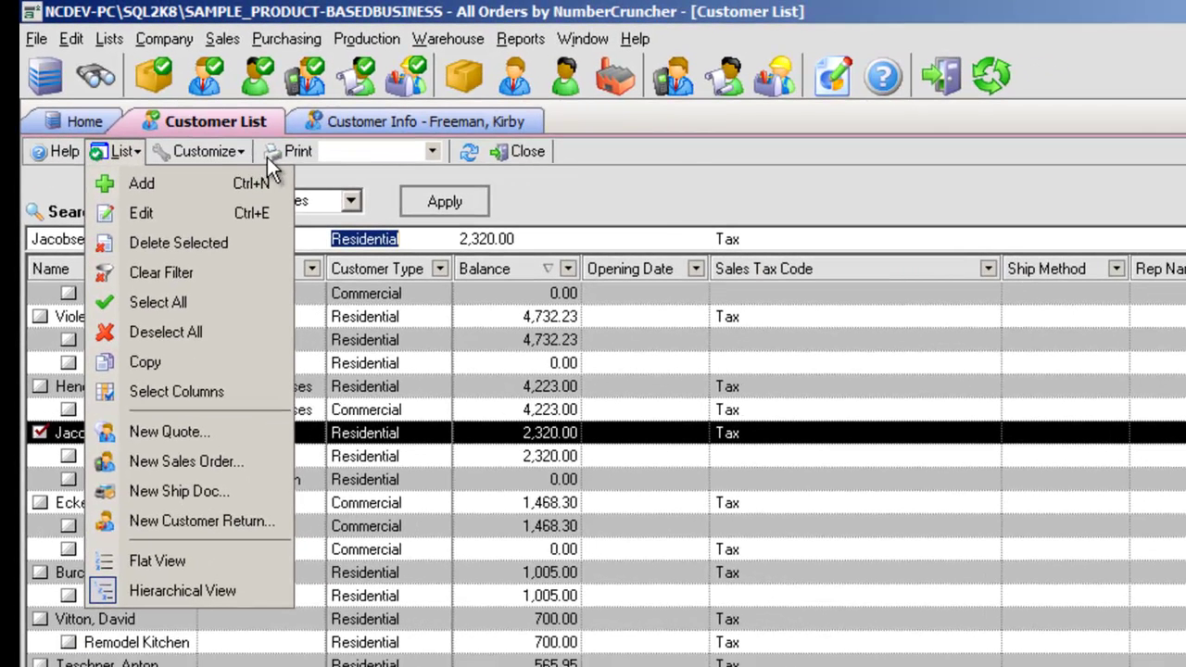
# Switch the Customer List to Flat View so each job appears as its own customer:job row
pyautogui.press('Down')
pyautogui.press('Down')
pyautogui.press('Down')
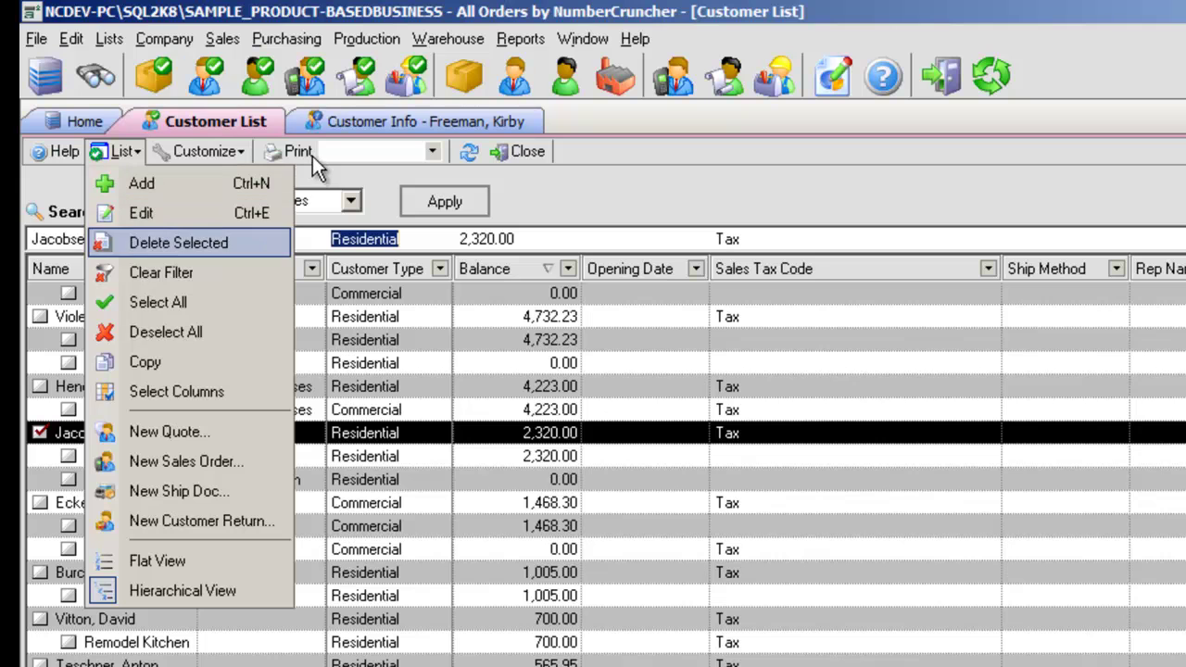
pyautogui.press('Down')
pyautogui.press('Down')
pyautogui.press('Down')
pyautogui.press('Down')
pyautogui.press('Down')
pyautogui.press('Down')
pyautogui.press('Down')
pyautogui.press('Down')
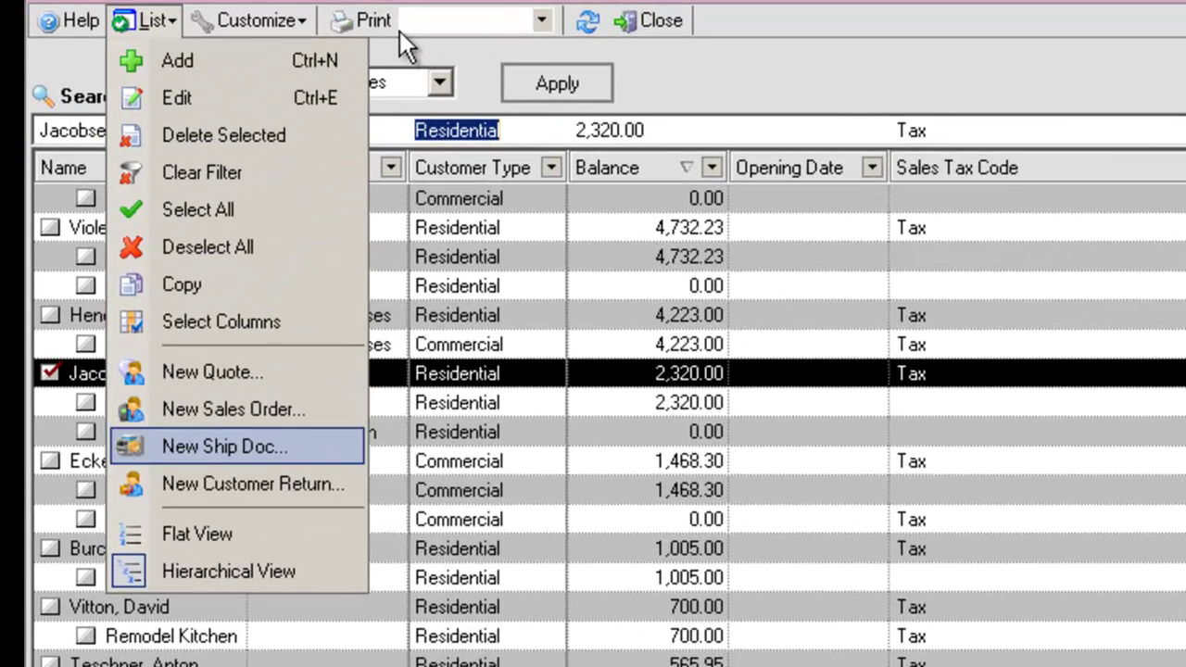
pyautogui.press('Down')
pyautogui.press('Down')
pyautogui.press('Down')
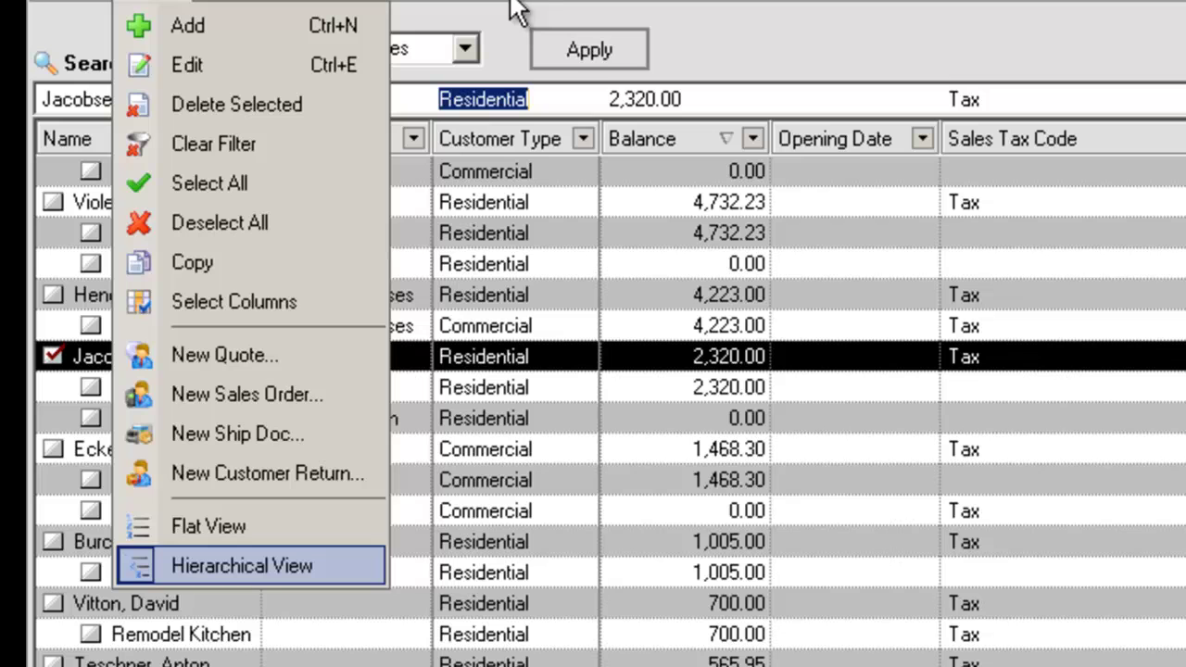
pyautogui.press('Up')
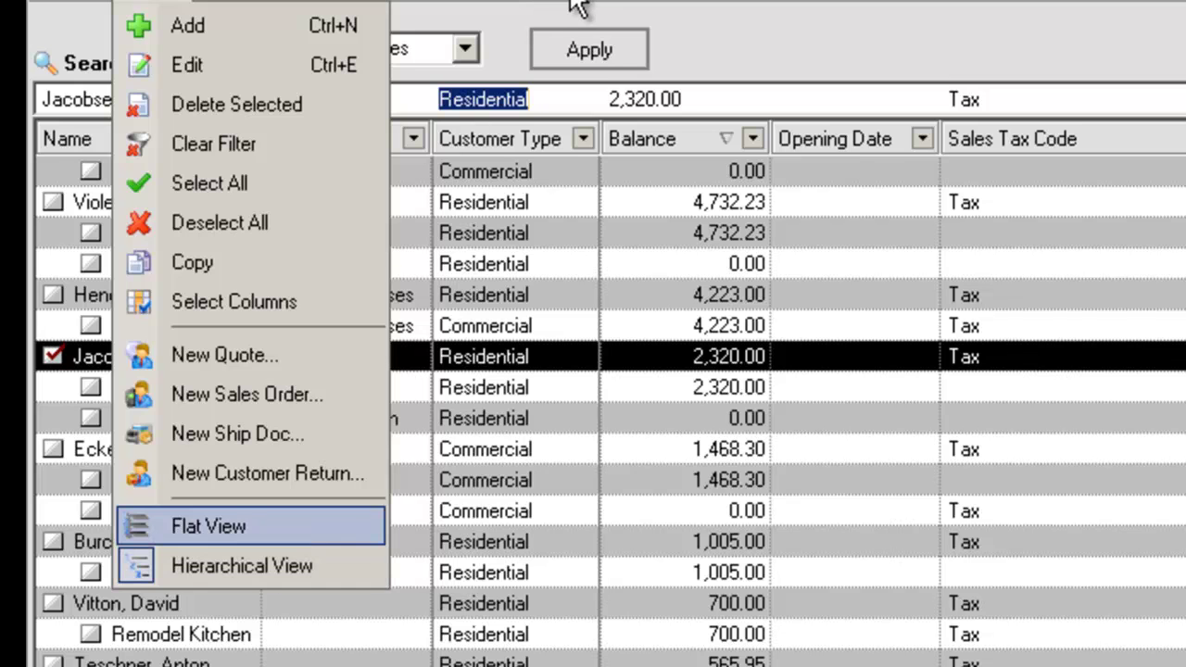
pyautogui.press('Return')
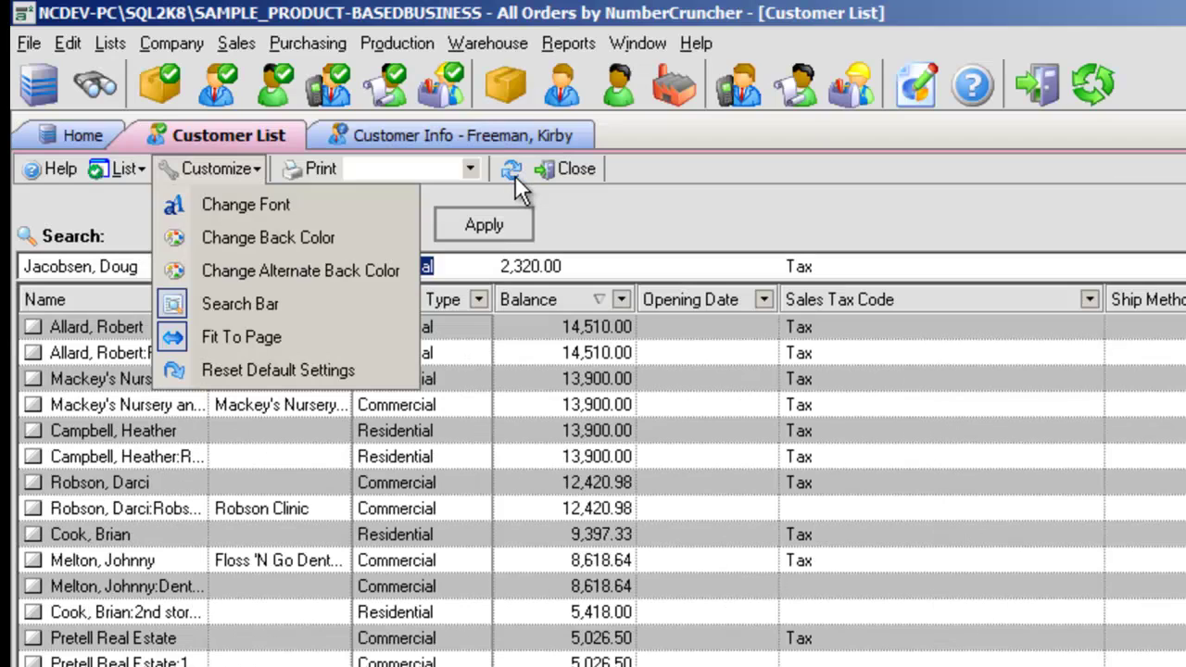
# Change the Customer List's alternate back colour to the orange swatch
pyautogui.press('Down')
pyautogui.press('Down')
pyautogui.press('Down')
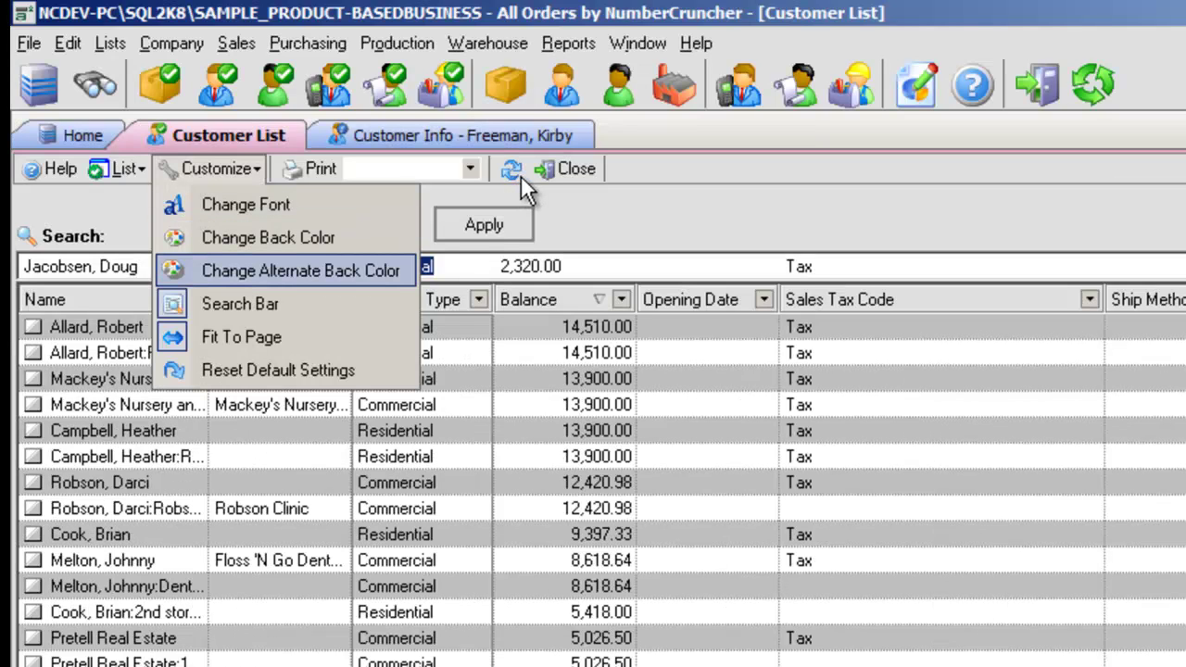
pyautogui.press('Return')
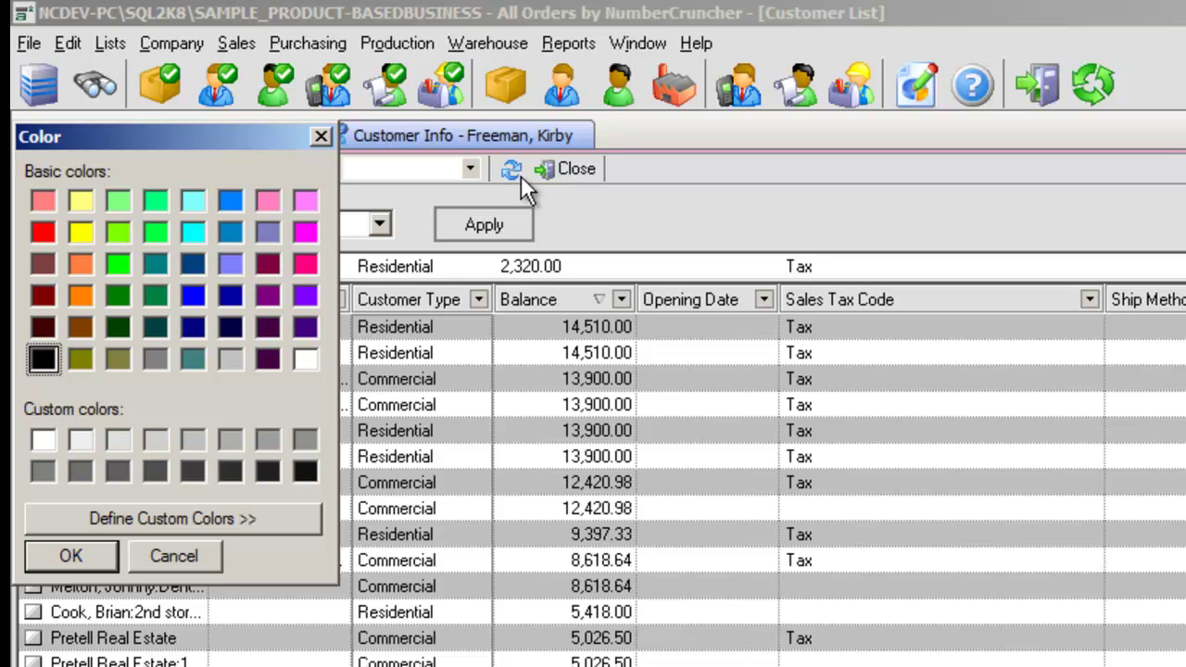
pyautogui.press('Up')
pyautogui.press('Up')
pyautogui.press('Right')
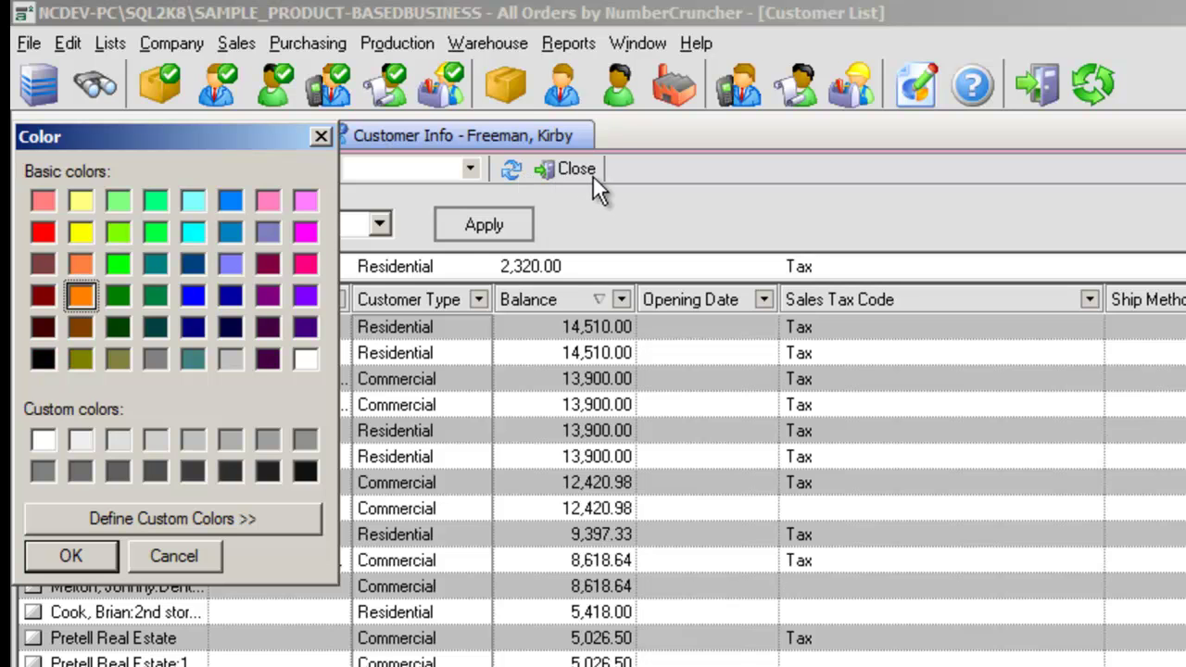
pyautogui.press('Return')
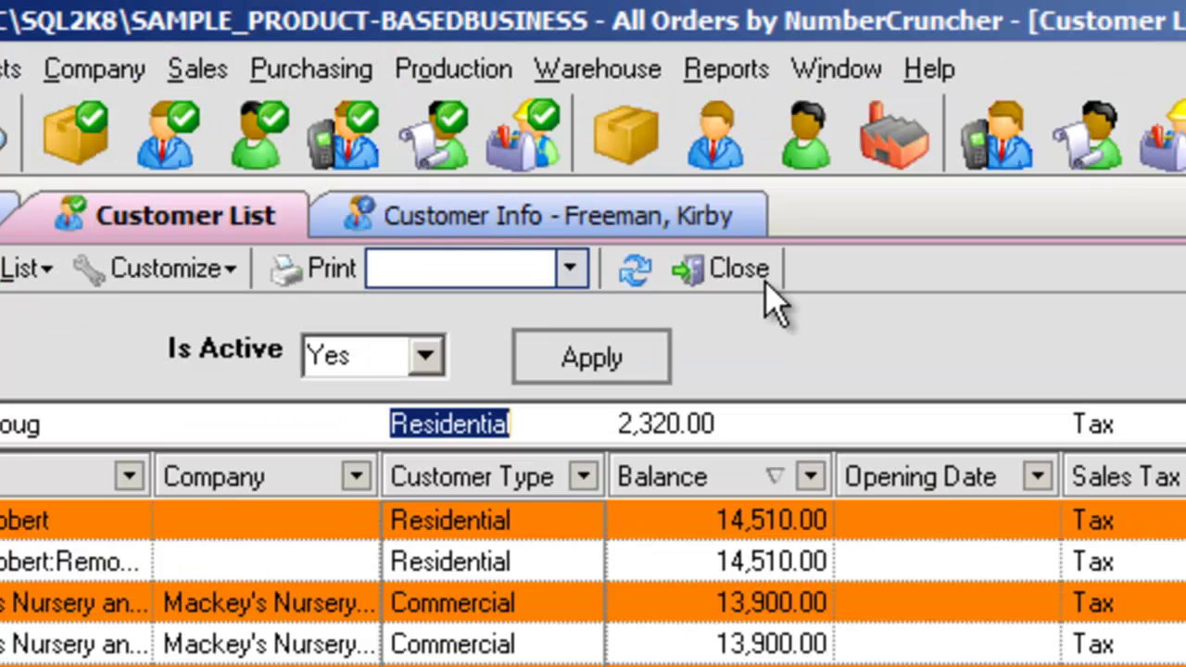
# Choose Print List as the Customer List's print report
pyautogui.press('Tab')
pyautogui.hotkey('alt', 'Down')
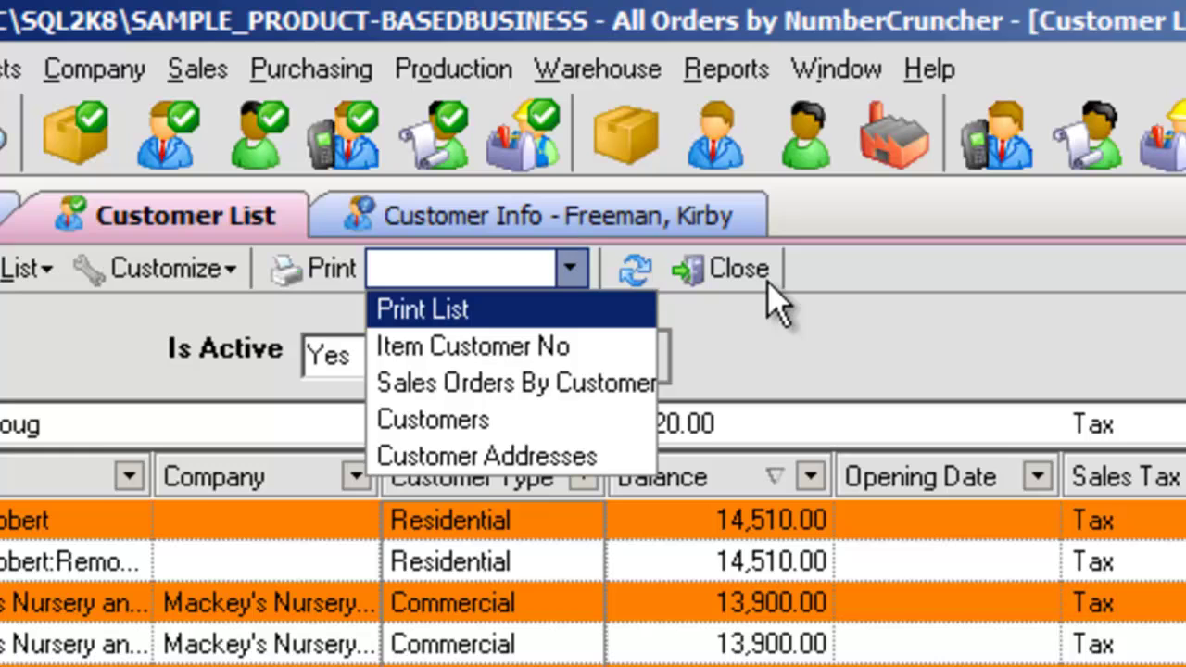
pyautogui.press('Return')
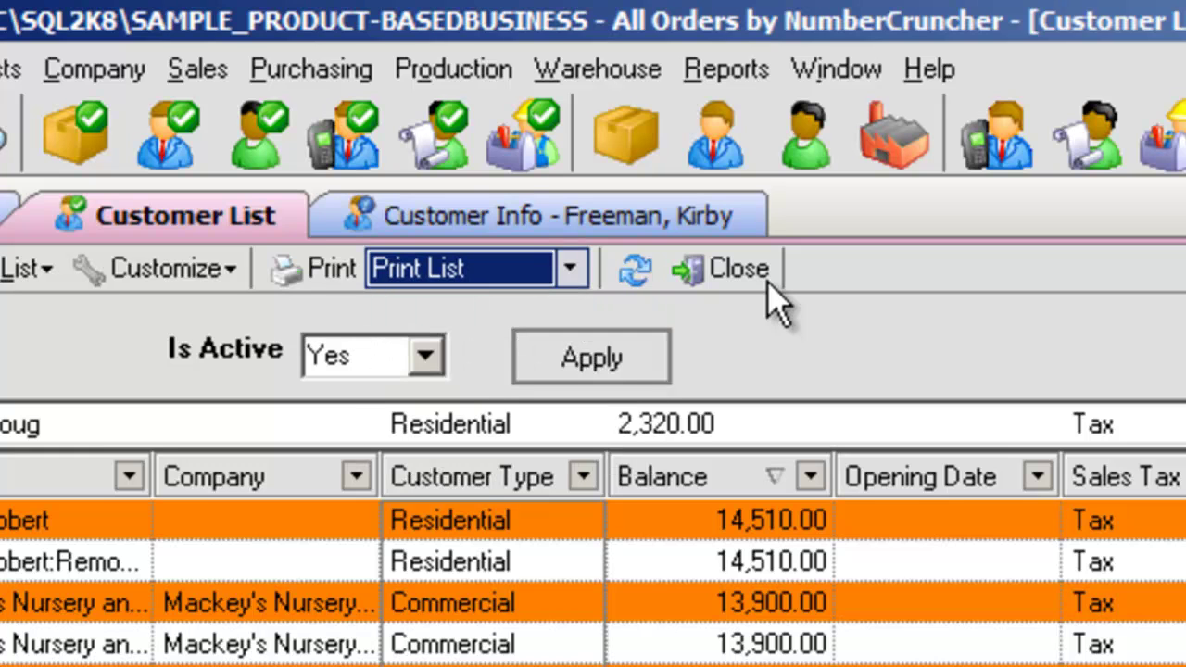
# Refresh the Customer List to reload its rows
pyautogui.press('Tab')
pyautogui.press('space')
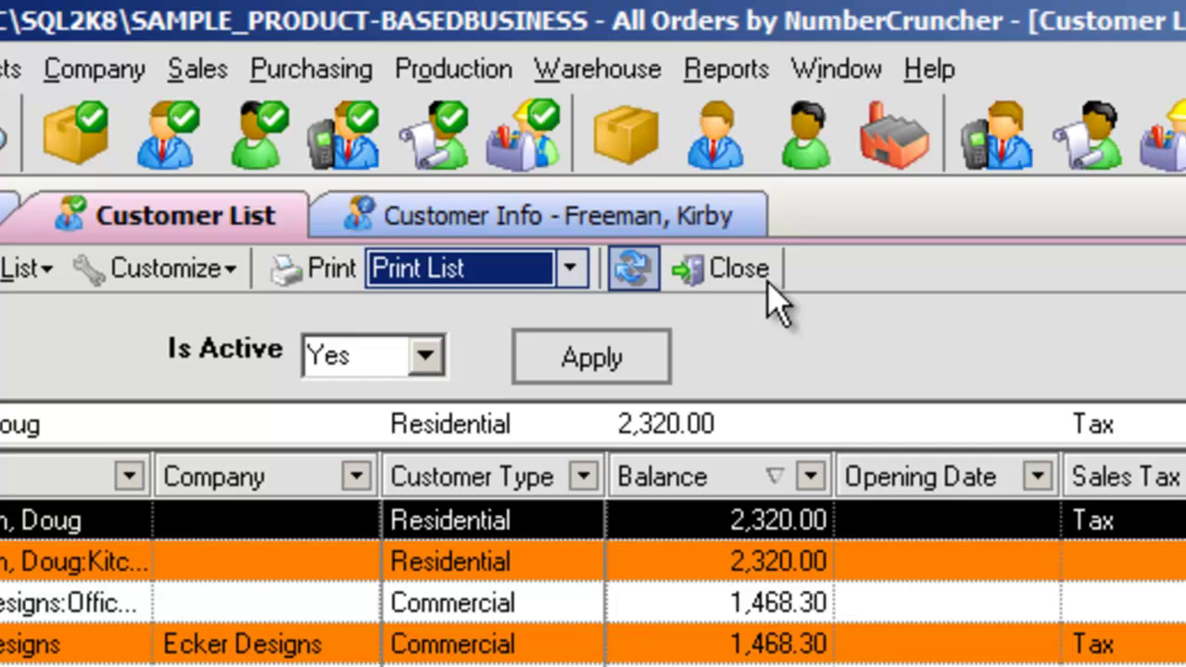
pyautogui.press('Tab')
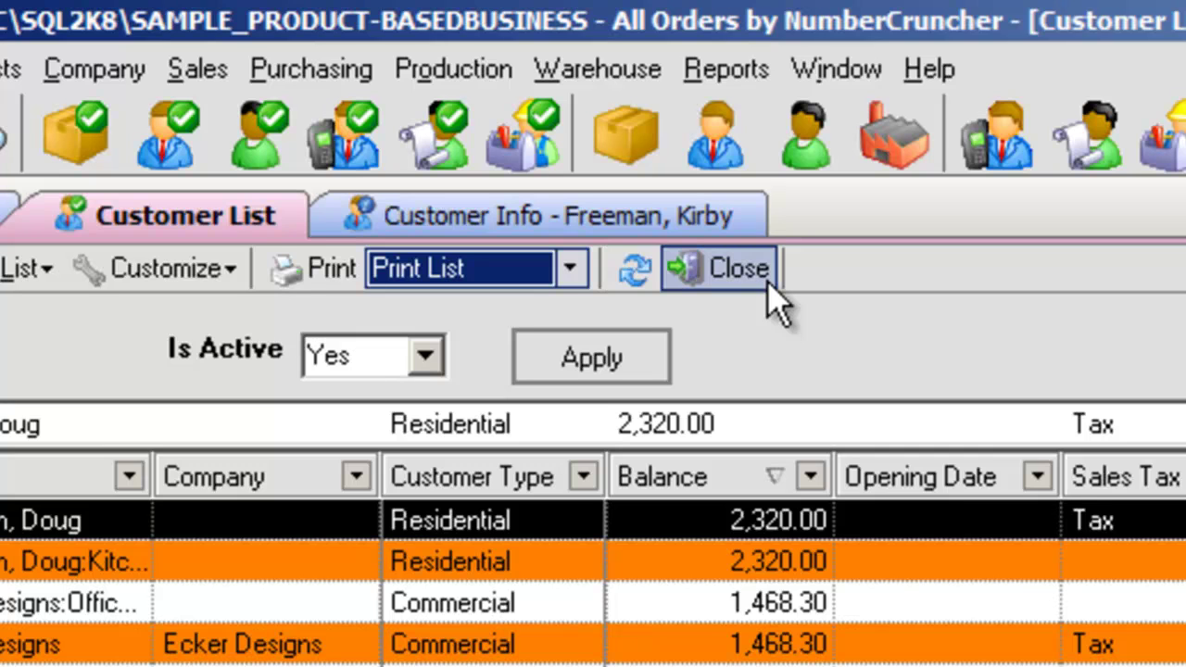